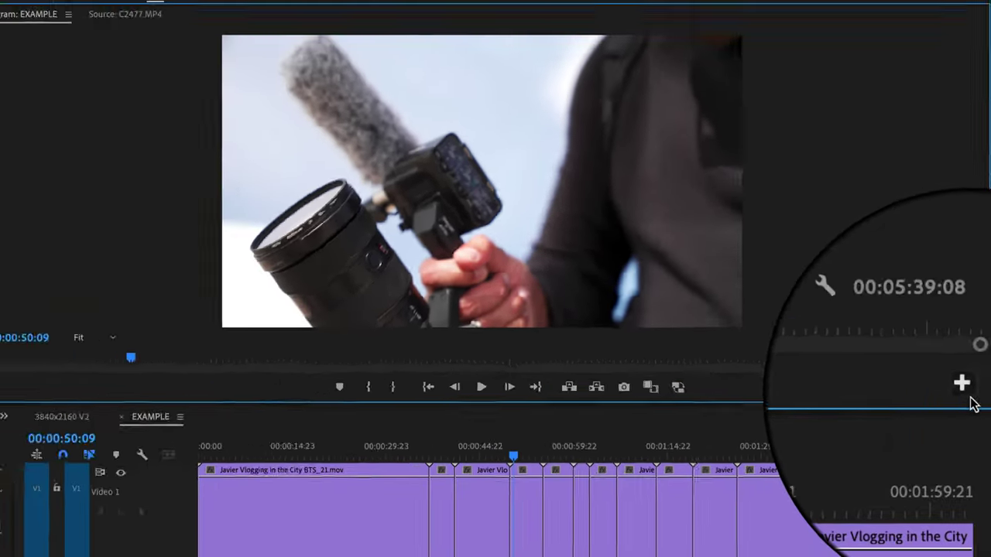
- Add the Multi-Camera Record Toggle to the Program Monitor button bar and widen the panel to show every control
{"action": "left_click", "coordinate": [950, 446]}
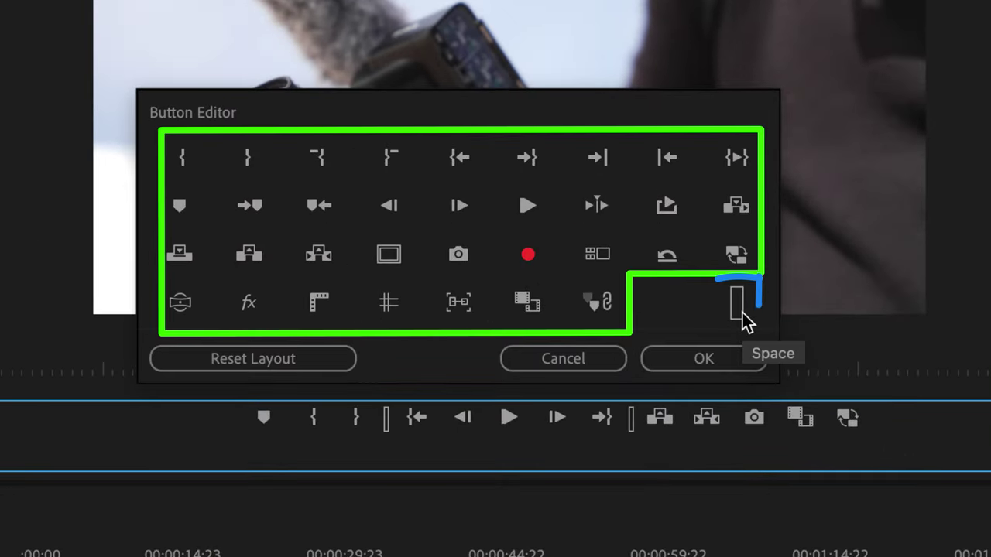
{"action": "mouse_move", "coordinate": [529, 255]}
{"action": "left_mouse_down"}
{"action": "mouse_move", "coordinate": [847, 411]}
{"action": "mouse_move", "coordinate": [895, 418]}
{"action": "left_mouse_up"}
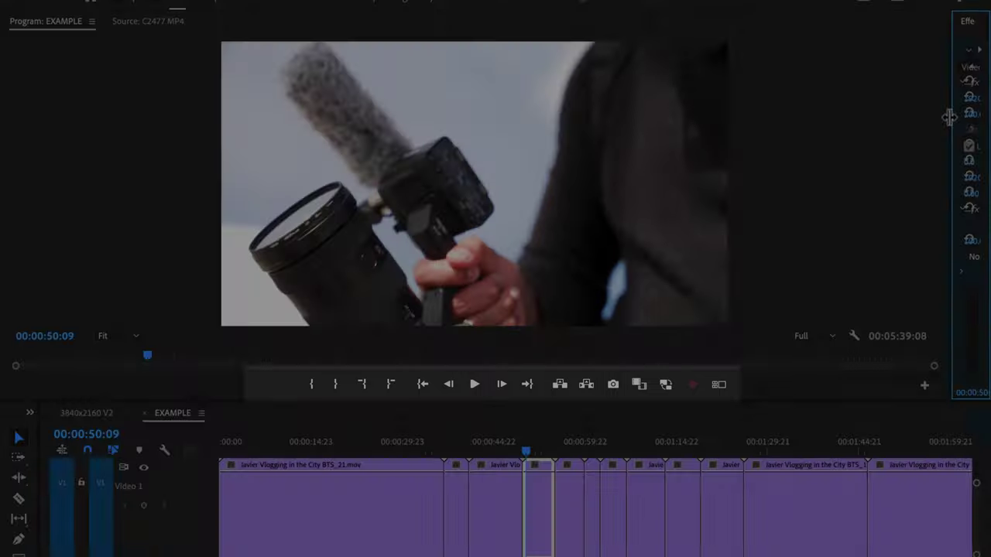
{"action": "left_click_drag", "start_coordinate": [949, 116], "coordinate": [415, 244]}
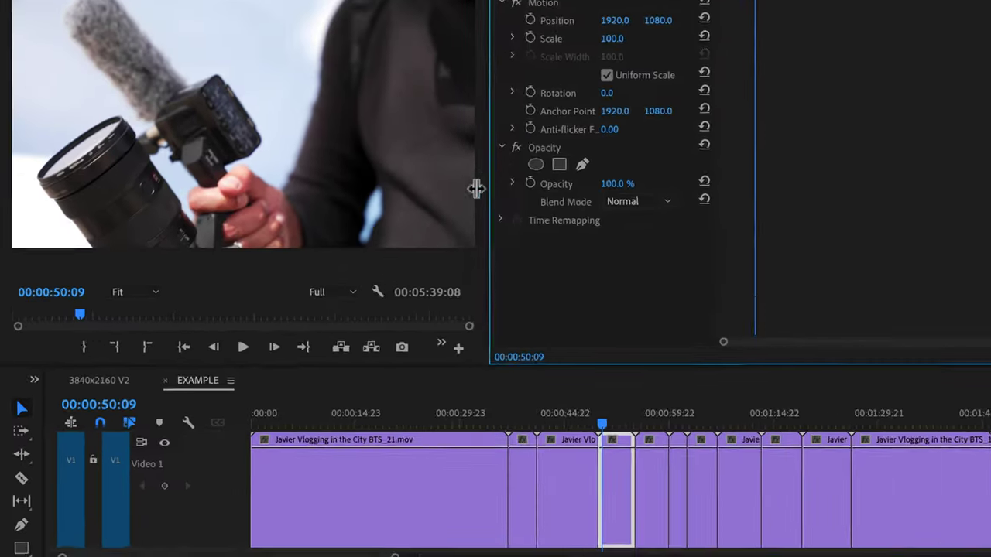
{"action": "left_click", "coordinate": [441, 343]}
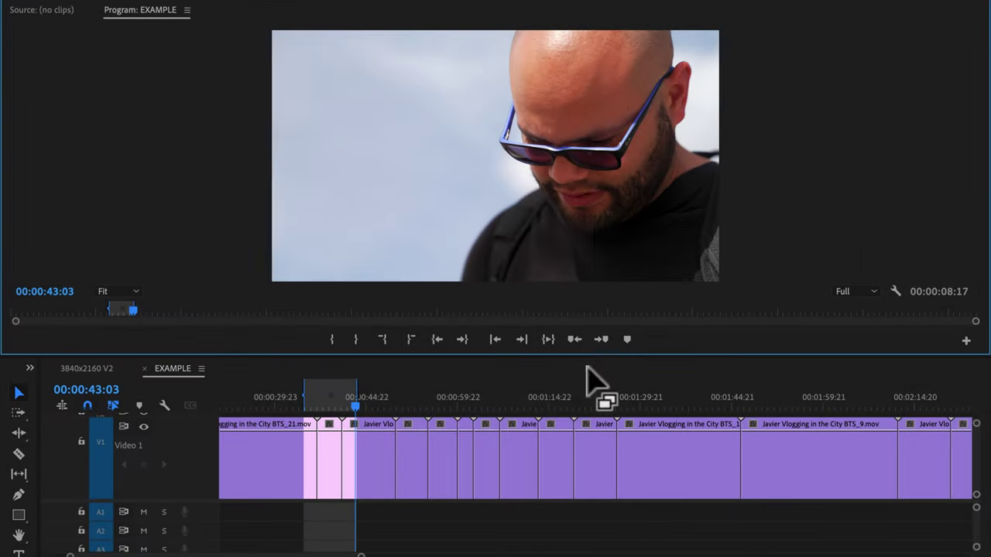
- Set the In point at 00:01:03:22 and the Out point at 00:01:24:15, a 00:00:20:18 range
{"action": "left_click", "coordinate": [482, 403]}
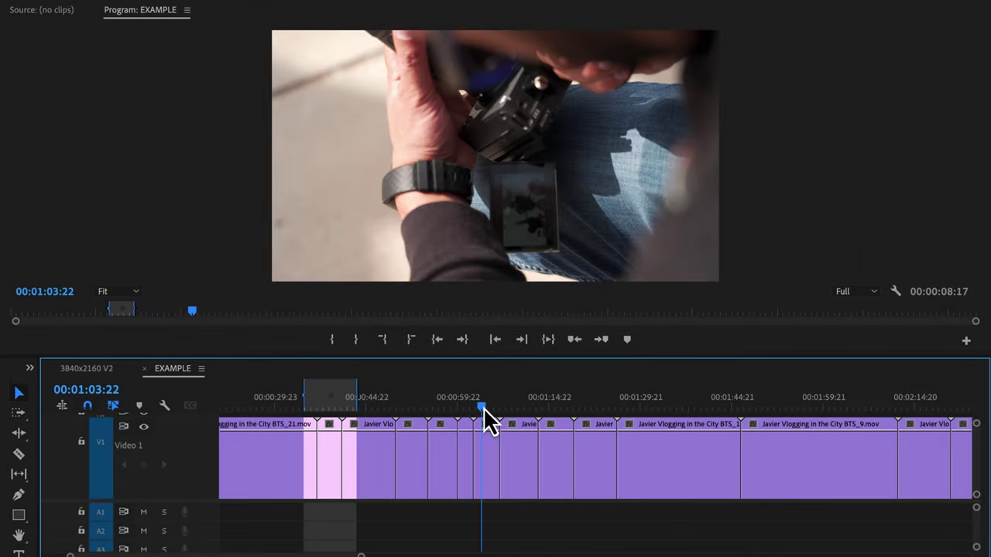
{"action": "left_click", "coordinate": [342, 345]}
{"action": "left_click_drag", "start_coordinate": [483, 408], "coordinate": [608, 410]}
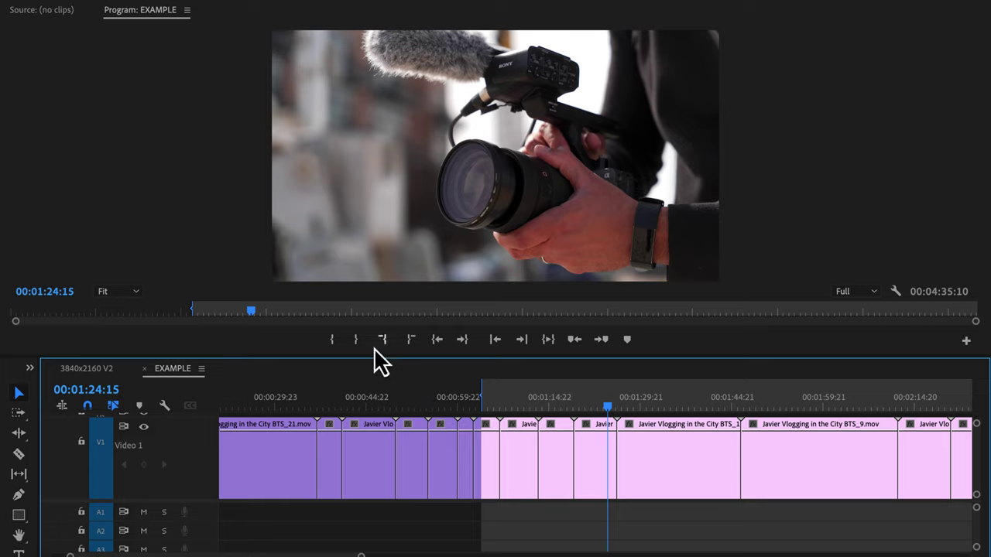
{"action": "left_click", "coordinate": [360, 345]}
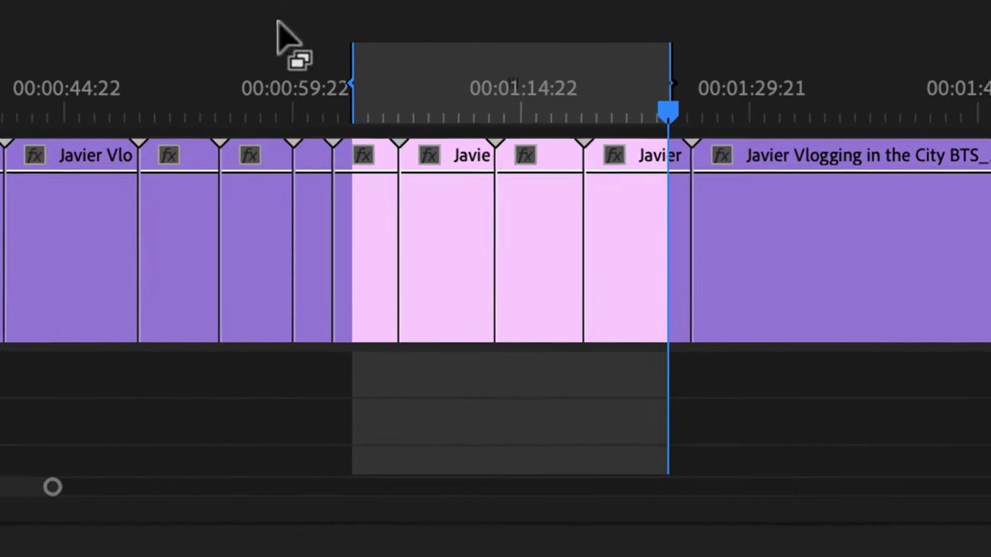
- Clear In/Out, play In to Out, widen the range across BTS_10 to 00:00:26:07, and render previews
{"action": "key", "text": "alt+x"}
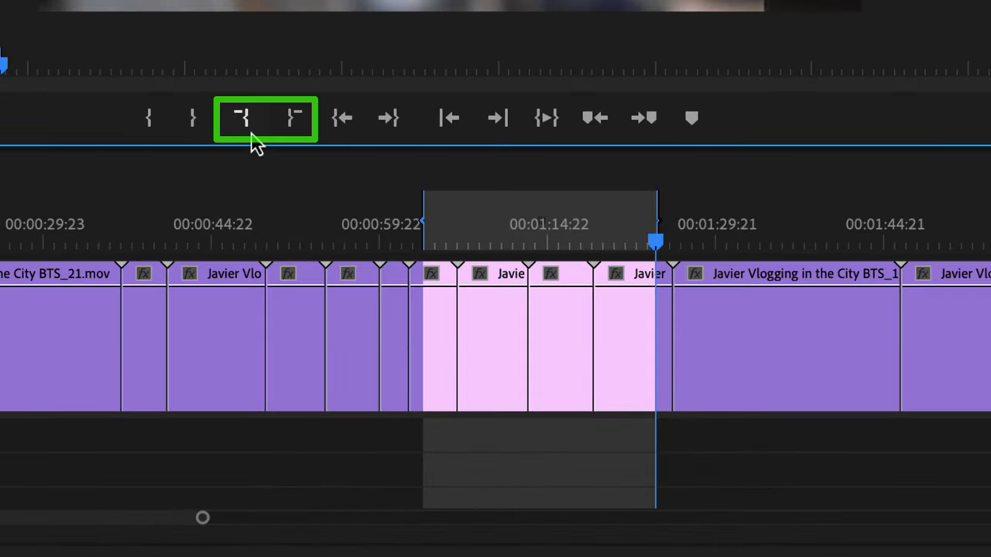
{"action": "left_click", "coordinate": [253, 136]}
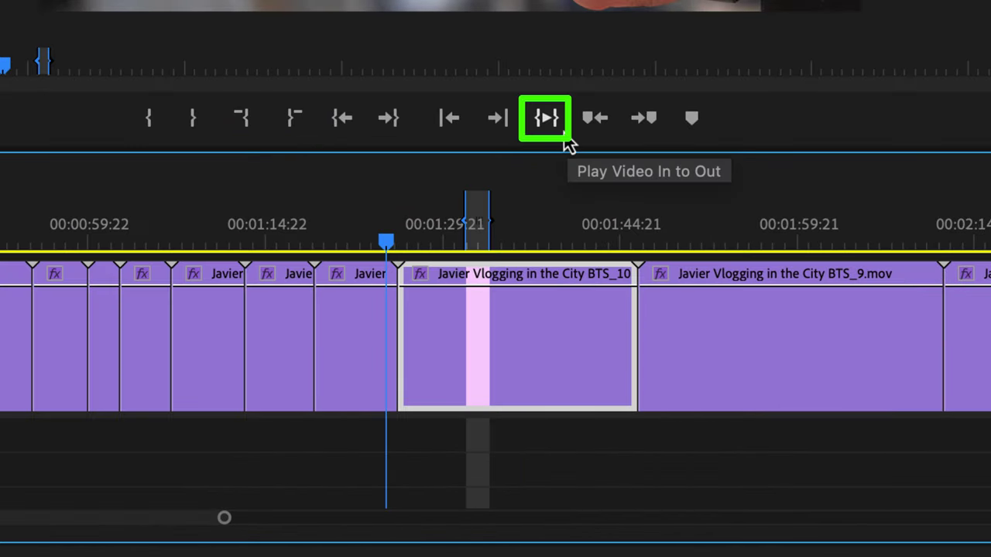
{"action": "left_click", "coordinate": [566, 138]}
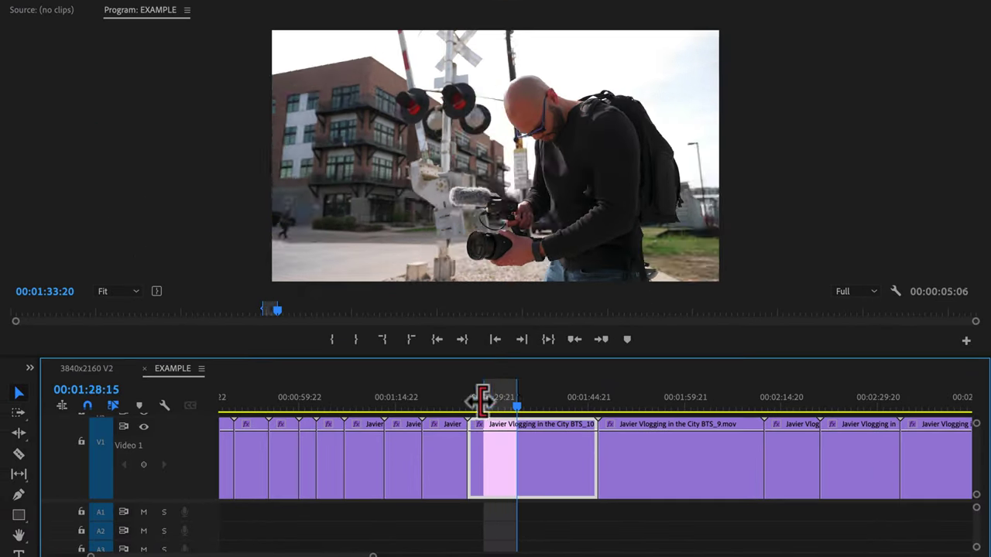
{"action": "left_click_drag", "start_coordinate": [481, 399], "coordinate": [634, 396]}
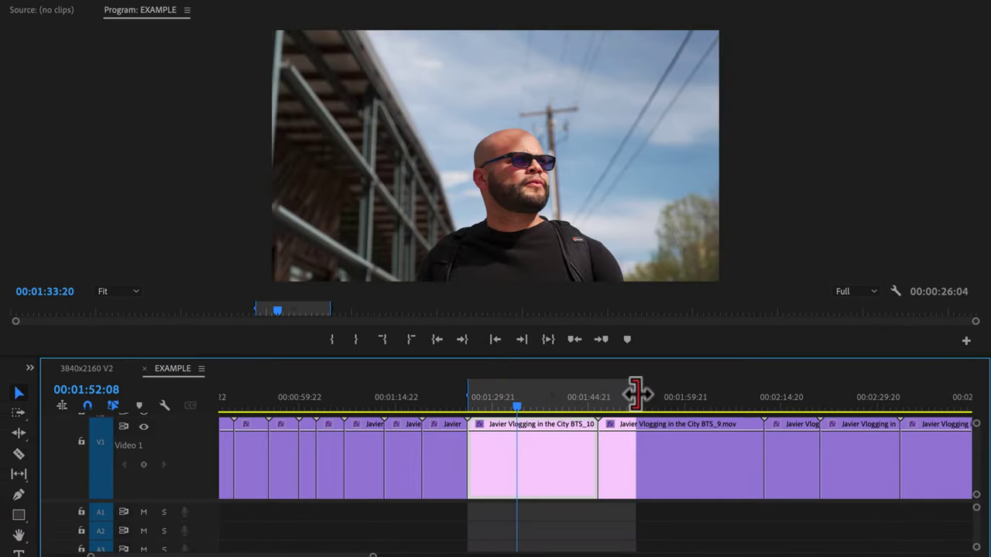
{"action": "key", "text": "shift+Return"}
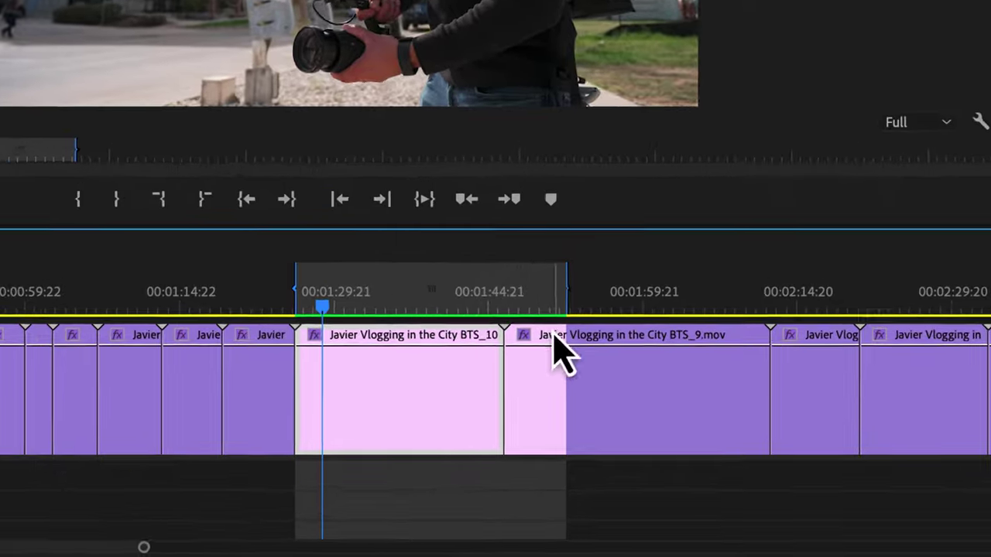
- Jump back and forth between the sequence's edit points with the edit buttons and arrow keys
{"action": "left_click", "coordinate": [345, 207]}
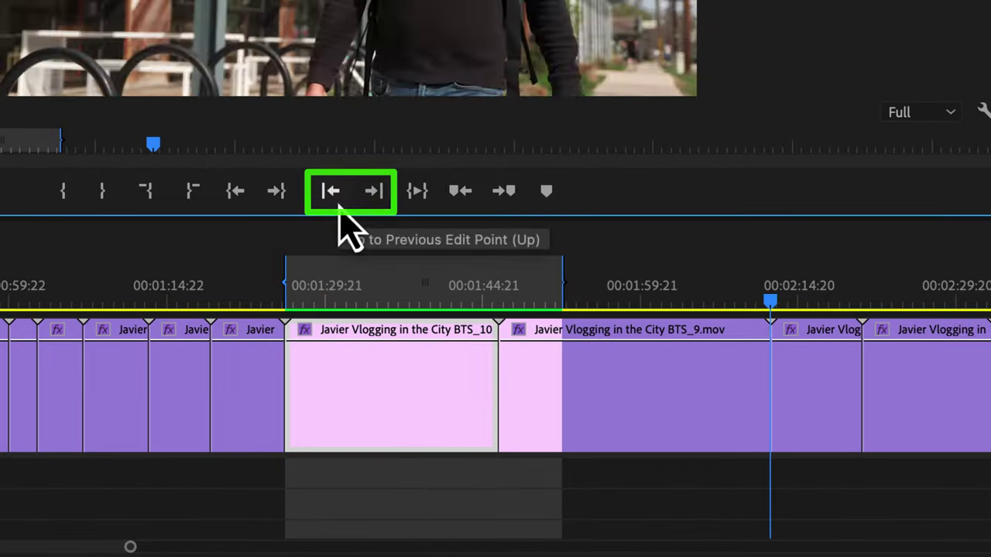
{"action": "left_click", "coordinate": [345, 207]}
{"action": "left_click", "coordinate": [345, 208]}
{"action": "left_click", "coordinate": [345, 208]}
{"action": "left_click", "coordinate": [372, 200]}
{"action": "left_click", "coordinate": [372, 200]}
{"action": "left_click", "coordinate": [370, 201]}
{"action": "left_click", "coordinate": [371, 201]}
{"action": "left_click", "coordinate": [371, 201]}
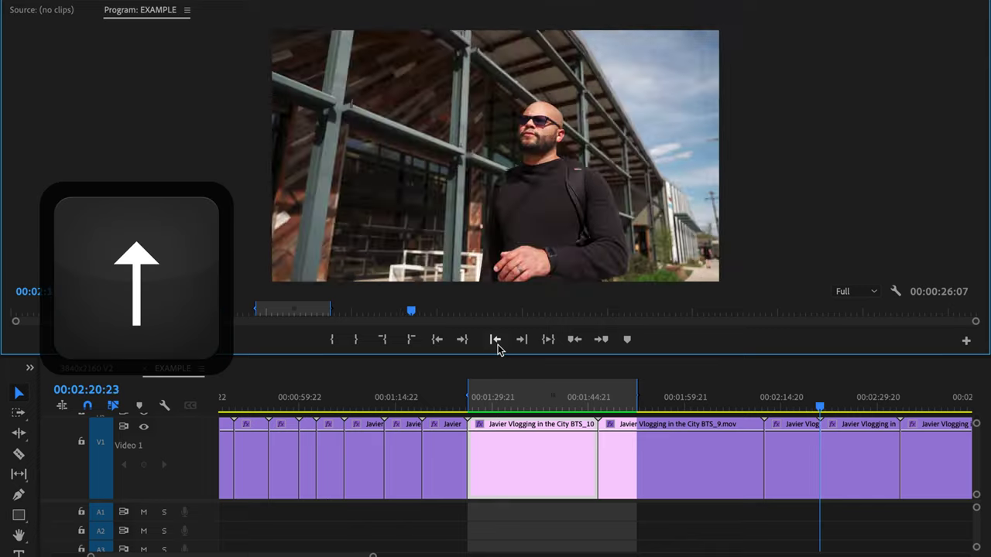
{"action": "key", "text": "Down"}
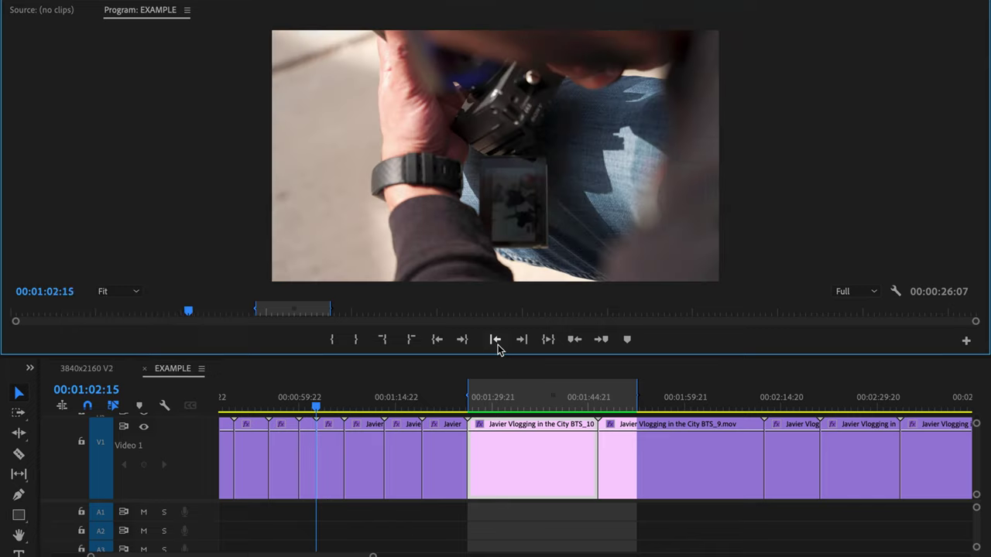
{"action": "left_click", "coordinate": [593, 397]}
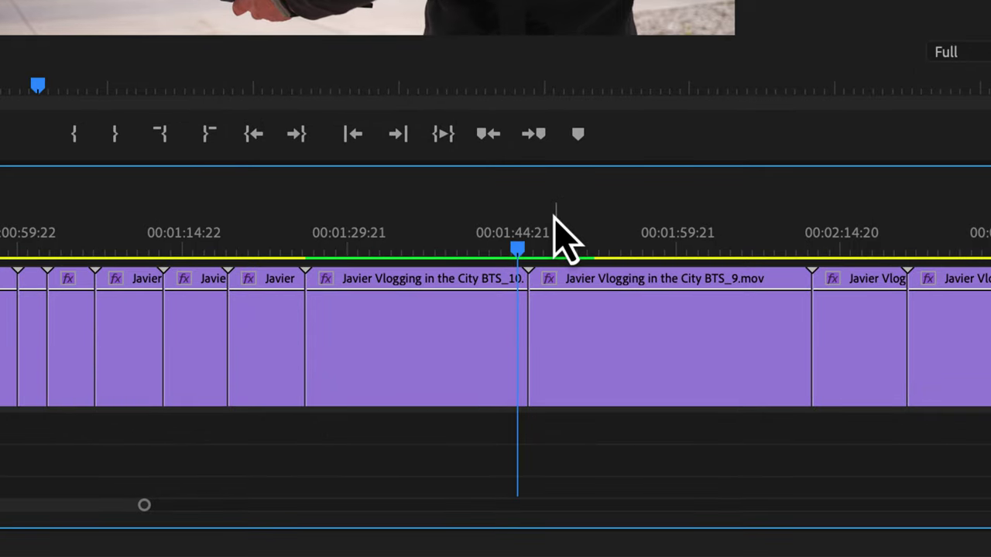
- Add markers at the playhead near 00:01:45 and slightly later
{"action": "key", "text": "m"}
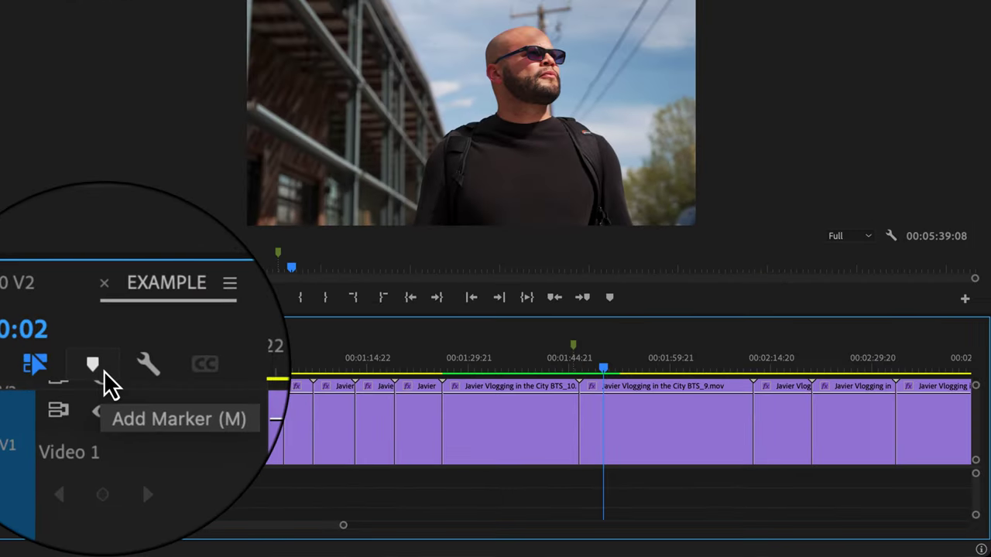
{"action": "left_click", "coordinate": [98, 366]}
{"action": "left_click", "coordinate": [619, 367]}
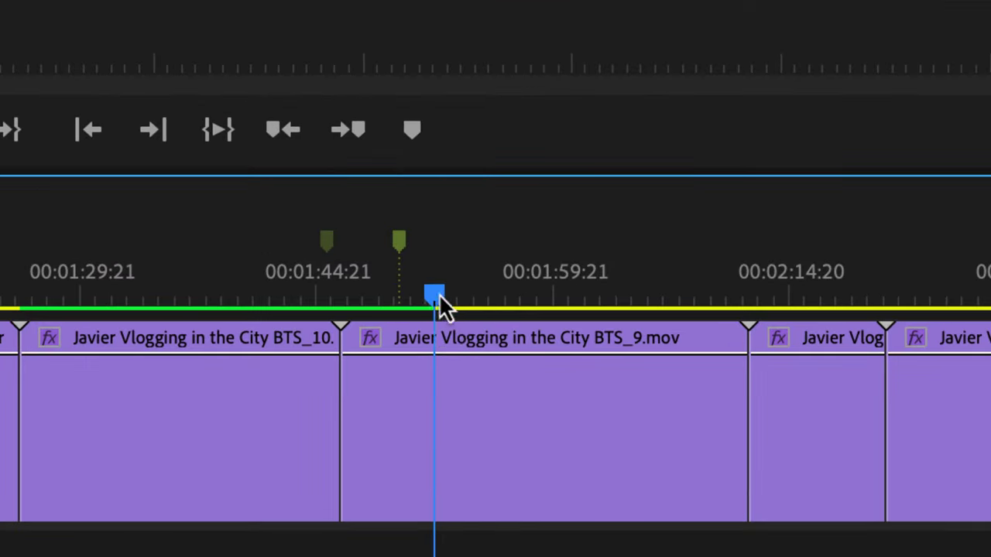
{"action": "left_click", "coordinate": [418, 145]}
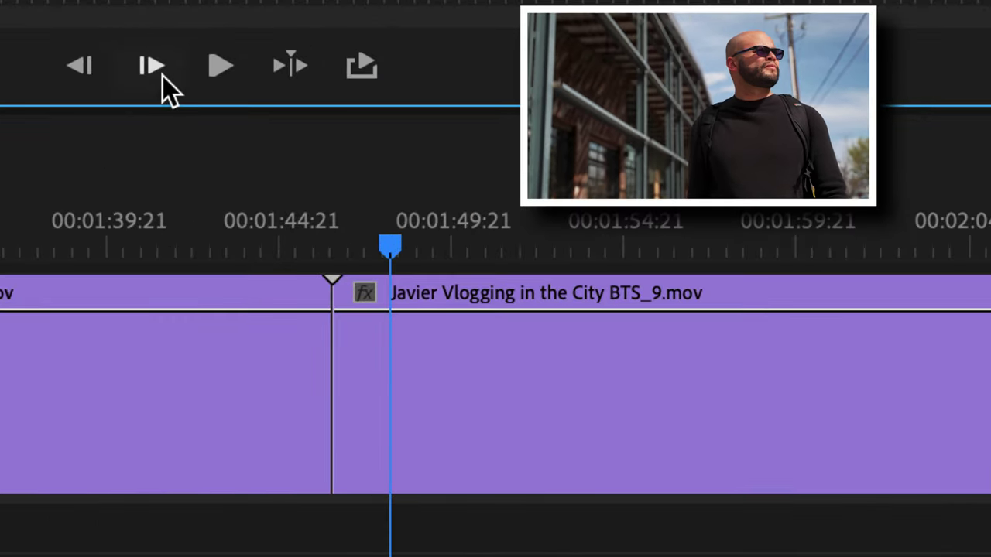
- Step BTS_9 back and forward a frame at a time, play and stop it, then Play Around
{"action": "left_click", "coordinate": [80, 66]}
{"action": "left_click", "coordinate": [81, 67]}
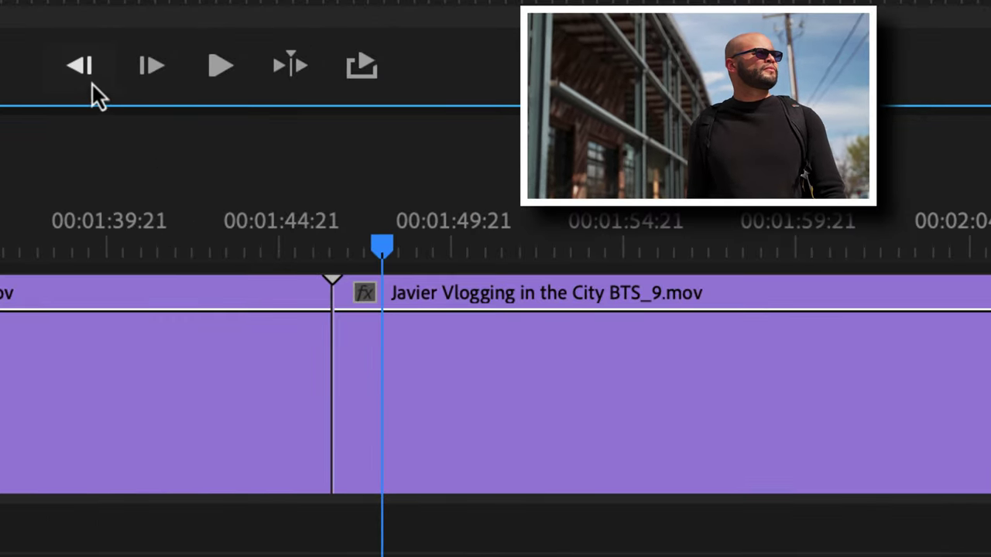
{"action": "left_click", "coordinate": [152, 66]}
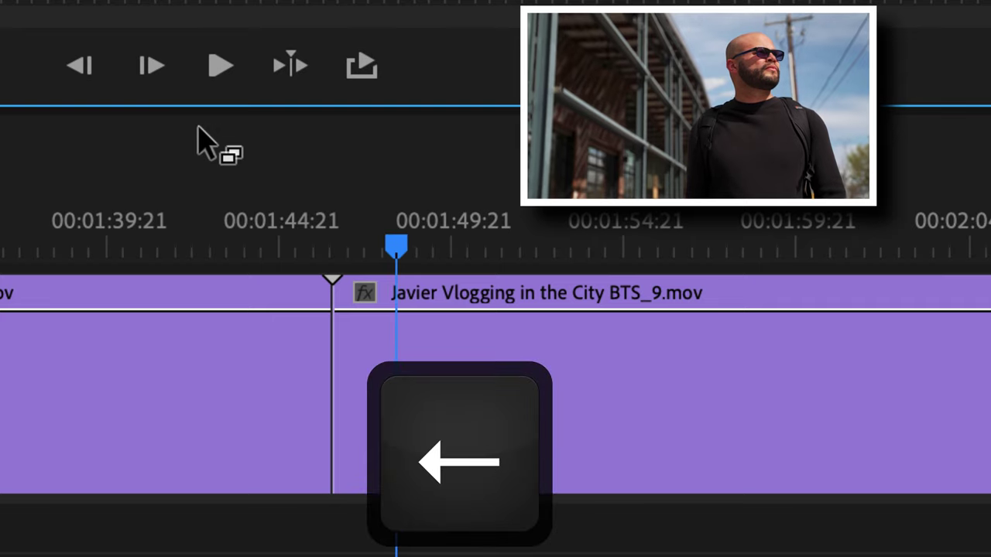
{"action": "key", "text": "Right"}
{"action": "left_click", "coordinate": [216, 86]}
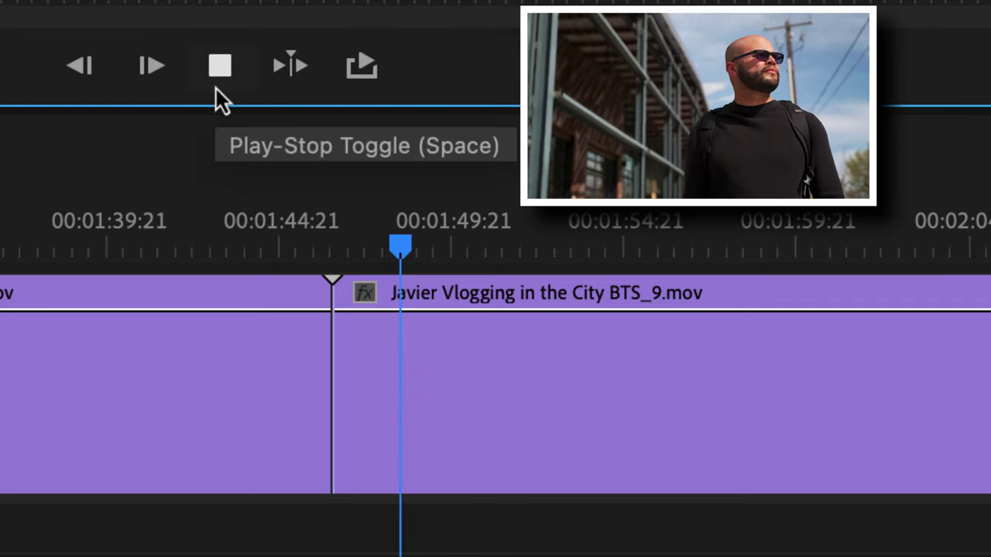
{"action": "left_click", "coordinate": [216, 84]}
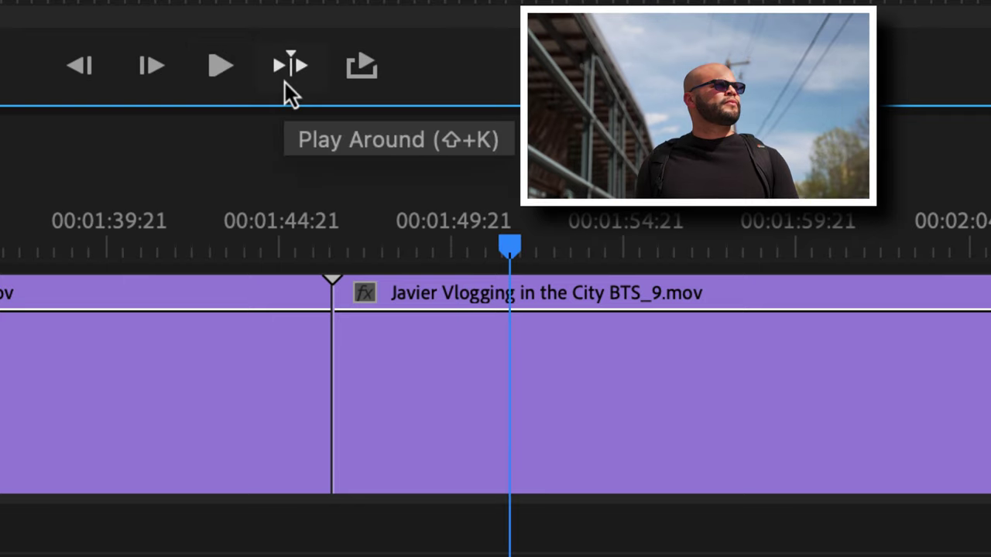
{"action": "left_click", "coordinate": [285, 81]}
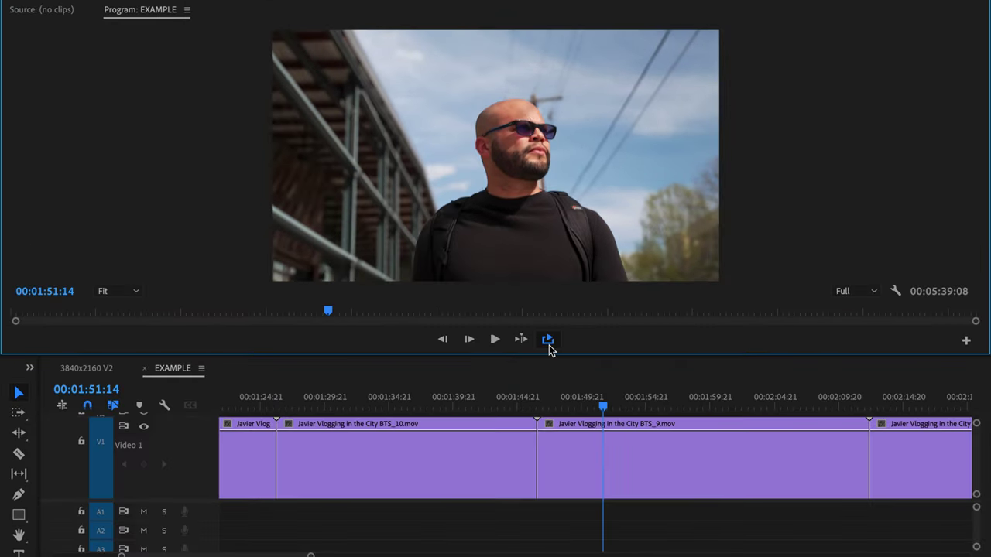
- Enable Loop, loop-play a short In/Out range near 00:01:49:21, then stop and jump to the sequence end
{"action": "left_click", "coordinate": [581, 404]}
{"action": "key", "text": "i"}
{"action": "left_click", "coordinate": [593, 411]}
{"action": "left_click", "coordinate": [601, 413]}
{"action": "key", "text": "o"}
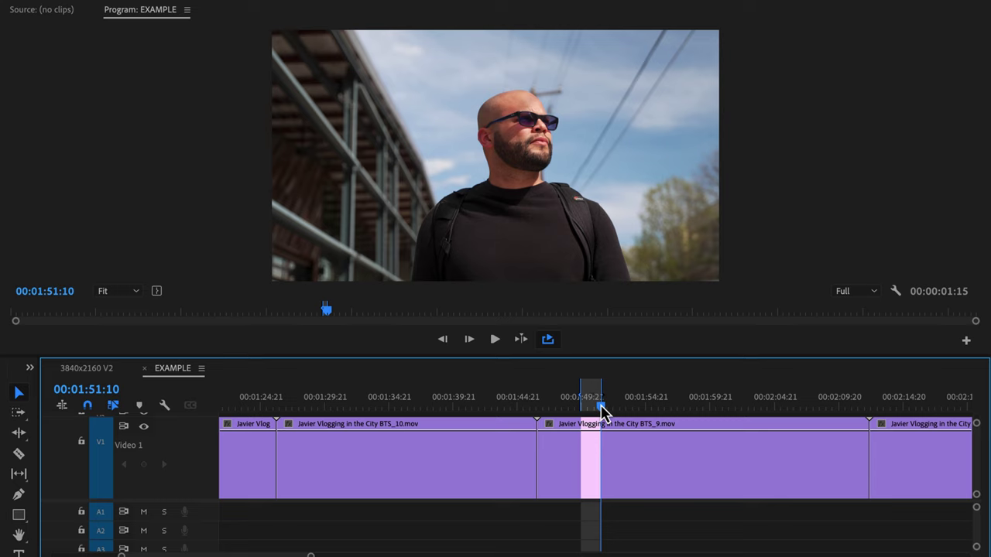
{"action": "key", "text": "ctrl+shift+space"}
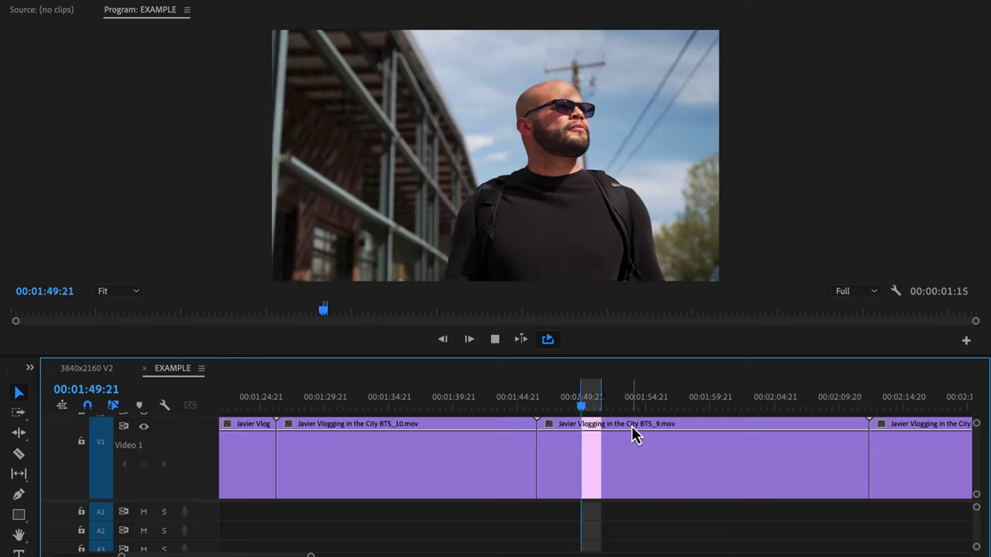
{"action": "key", "text": "End"}
{"action": "key", "text": "backslash"}
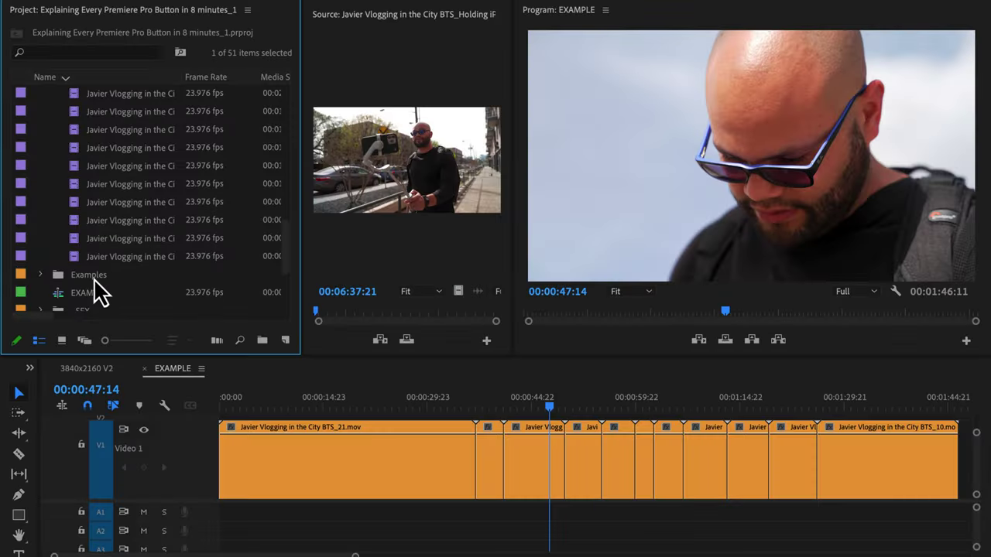
- Load a BTS_00 clip into the Source Monitor and mark its In and Out points
{"action": "double_click", "coordinate": [77, 257]}
{"action": "left_click", "coordinate": [246, 10]}
{"action": "left_click", "coordinate": [267, 25]}
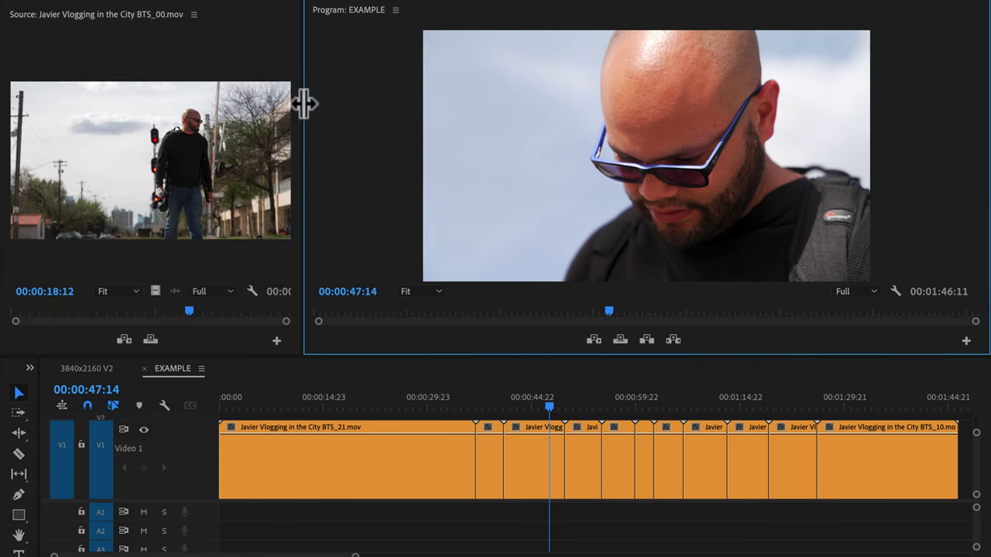
{"action": "left_click_drag", "start_coordinate": [303, 104], "coordinate": [507, 104]}
{"action": "mouse_move", "coordinate": [319, 312]}
{"action": "left_mouse_down"}
{"action": "mouse_move", "coordinate": [207, 313]}
{"action": "mouse_move", "coordinate": [336, 312]}
{"action": "left_mouse_up"}
{"action": "key", "text": "i"}
{"action": "key", "text": "o"}
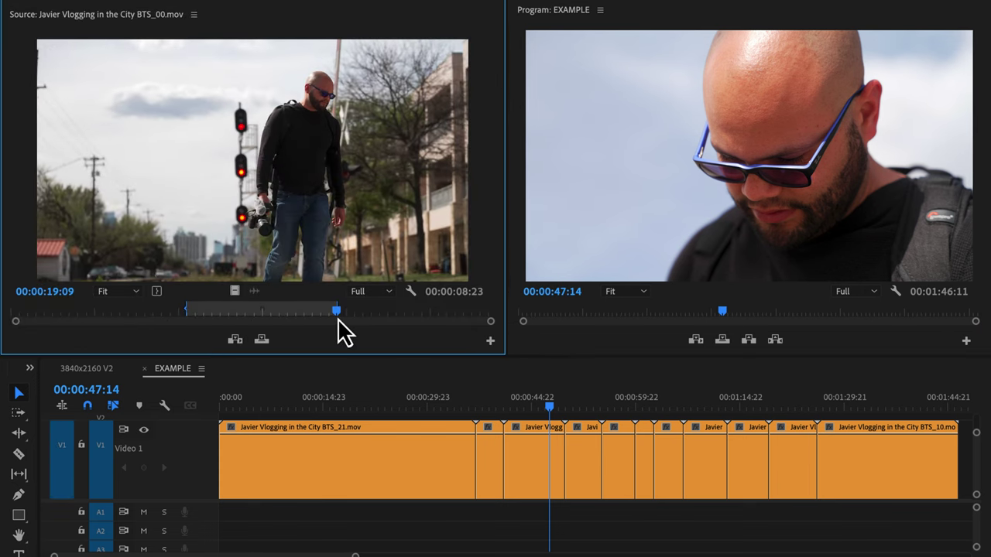
- Target V3, insert then undo, and overwrite the 00:00:08:23 source range at 00:00:47:14
{"action": "left_click_drag", "start_coordinate": [234, 339], "coordinate": [72, 497]}
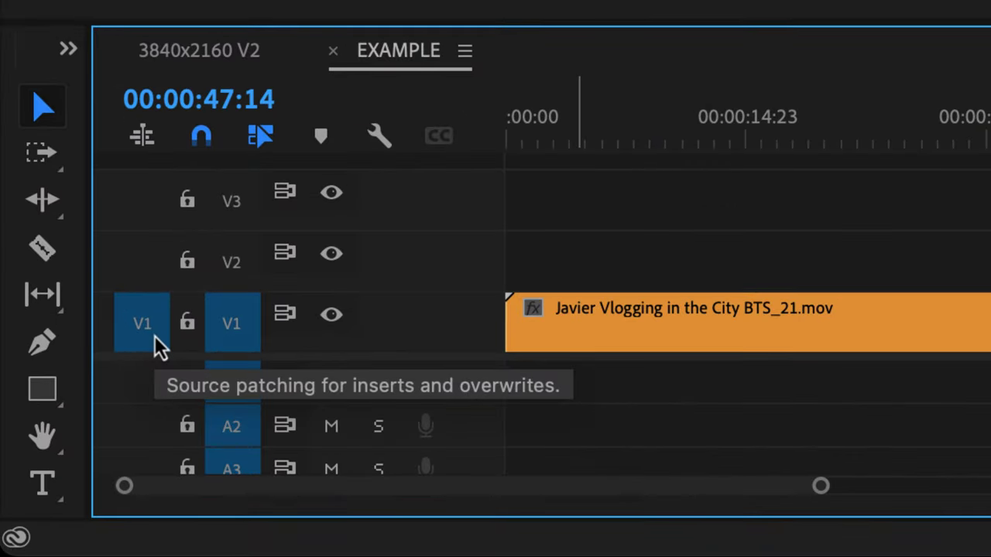
{"action": "left_click_drag", "start_coordinate": [154, 336], "coordinate": [149, 226]}
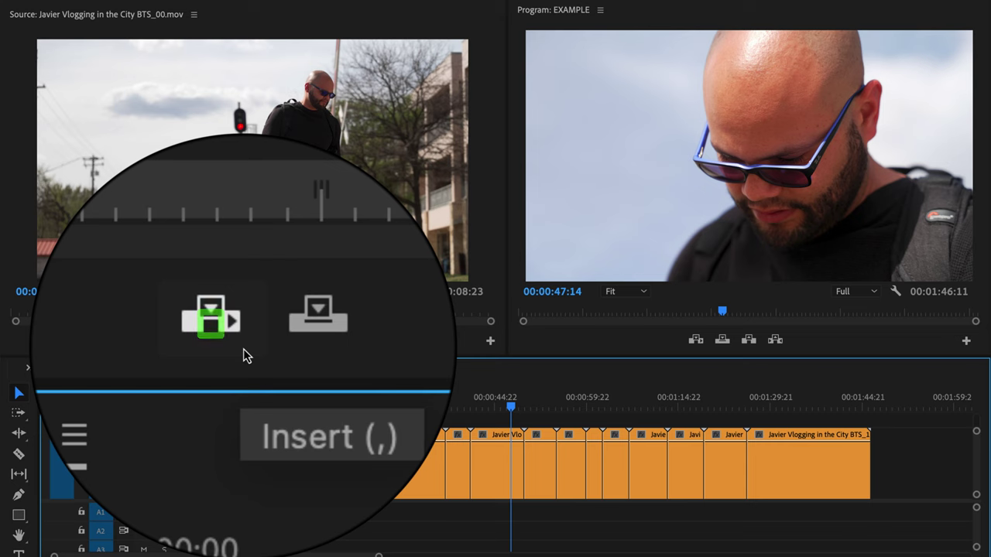
{"action": "left_click", "coordinate": [243, 349]}
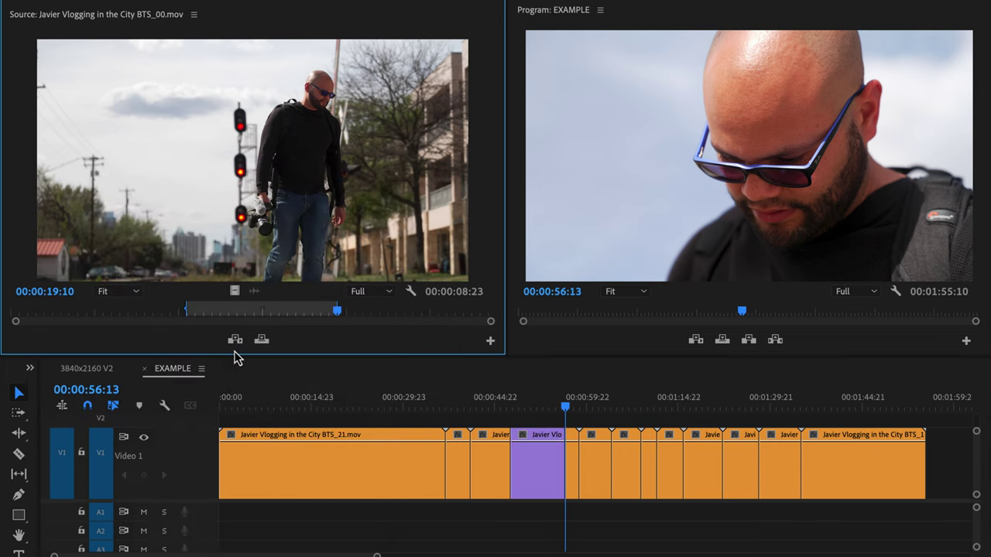
{"action": "key", "text": "ctrl+z"}
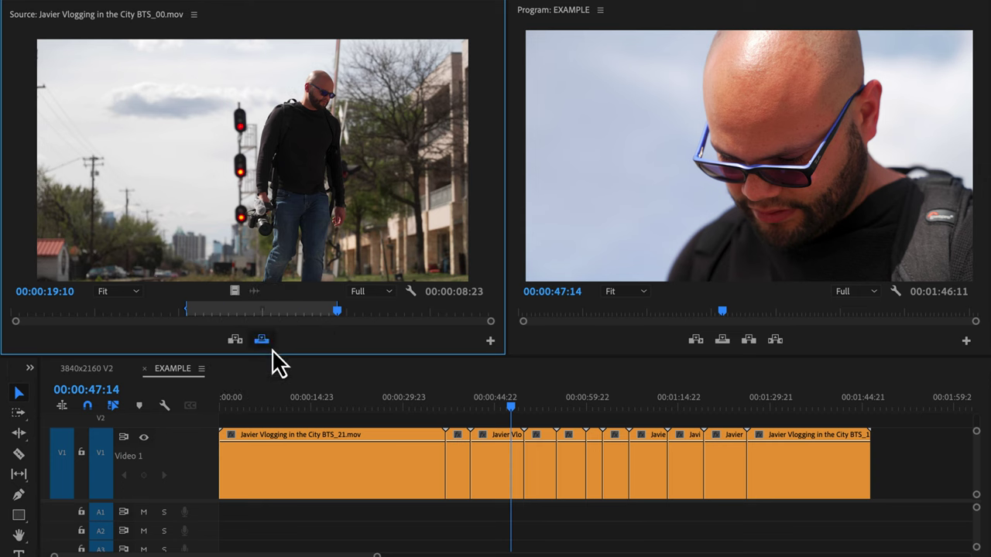
{"action": "left_click", "coordinate": [263, 341]}
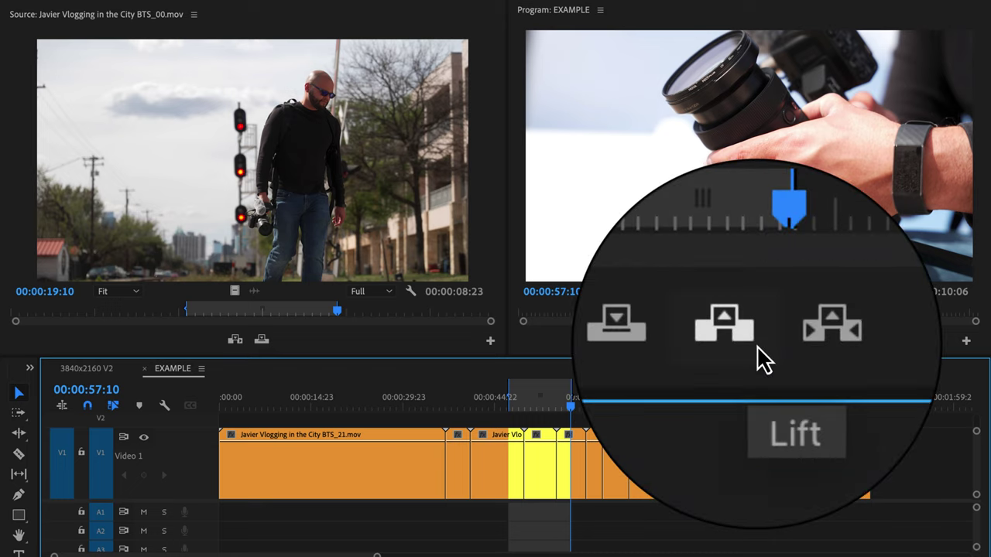
- Lift the marked range, undo, then extract the 00:00:10:06 span, shortening the sequence to 00:01:36:05
{"action": "left_click", "coordinate": [748, 340]}
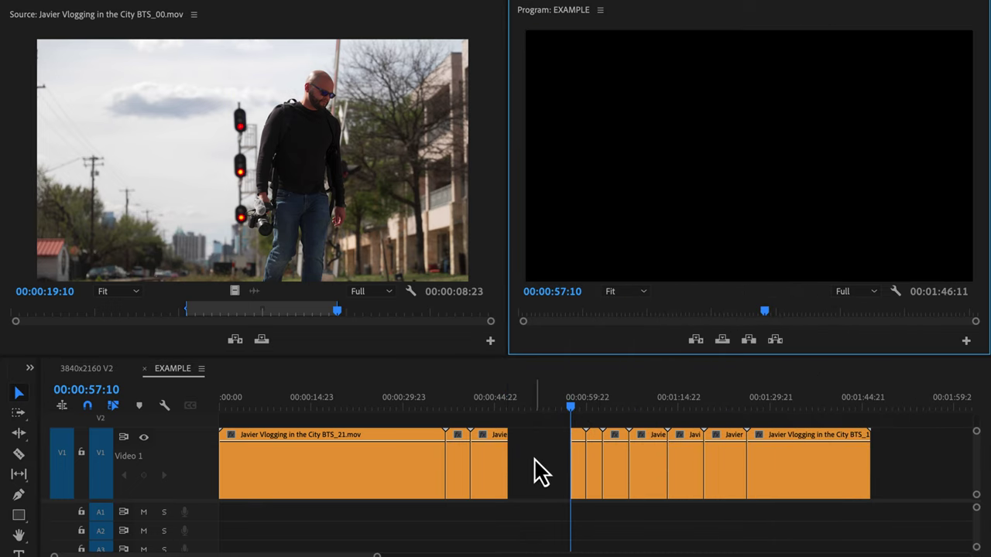
{"action": "key", "text": "ctrl+z"}
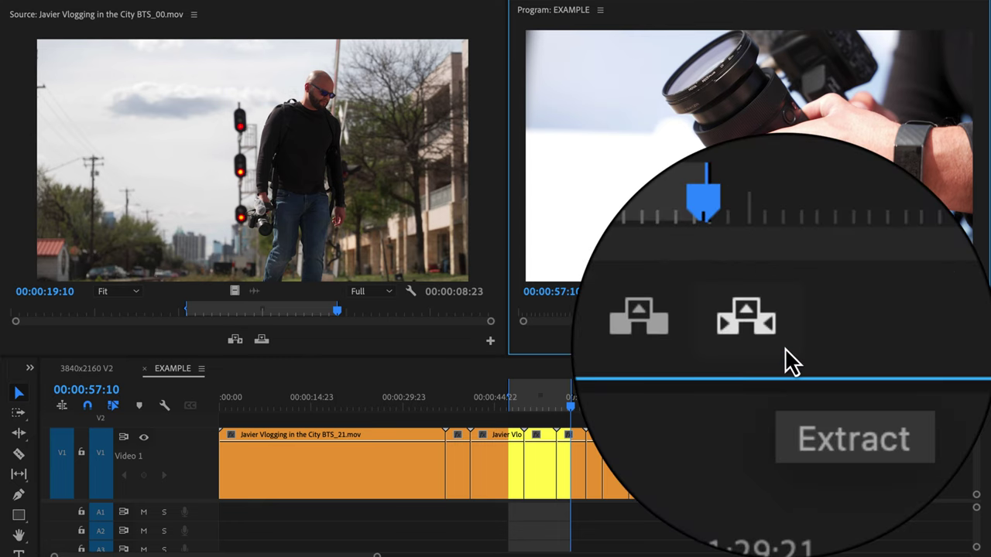
{"action": "left_click", "coordinate": [778, 342]}
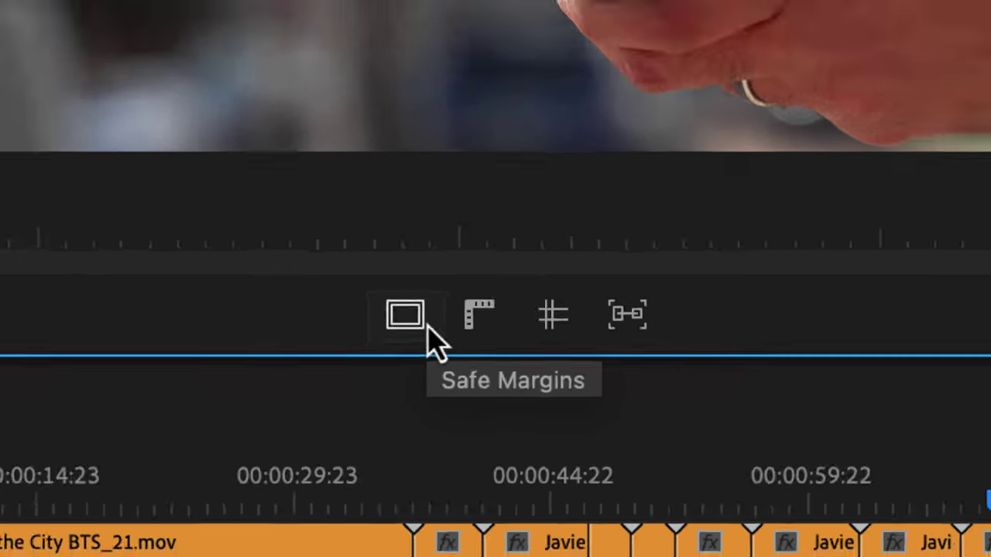
- Turn on Safe Margins and set the Title Safe Area to 30% horizontal and 30% vertical
{"action": "left_click", "coordinate": [418, 288]}
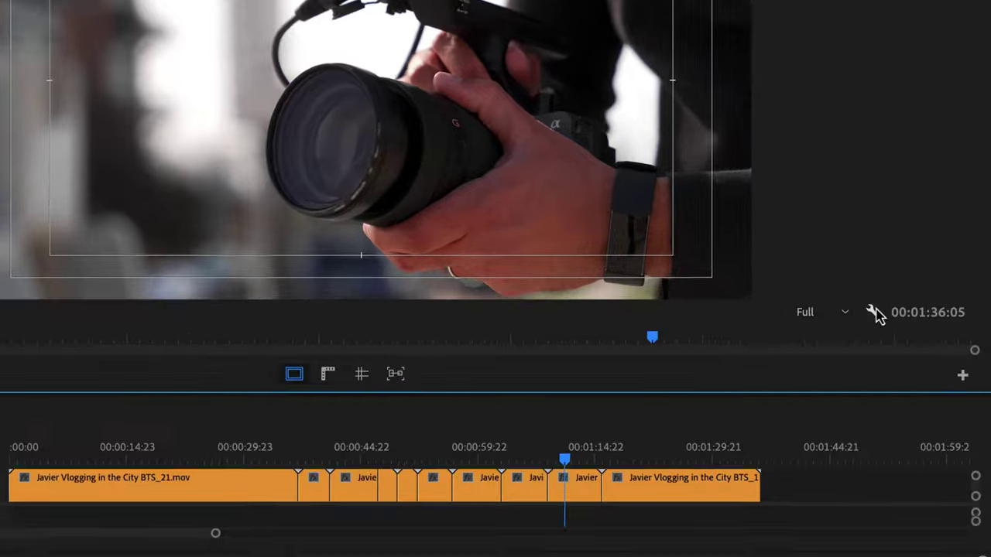
{"action": "left_click", "coordinate": [896, 383]}
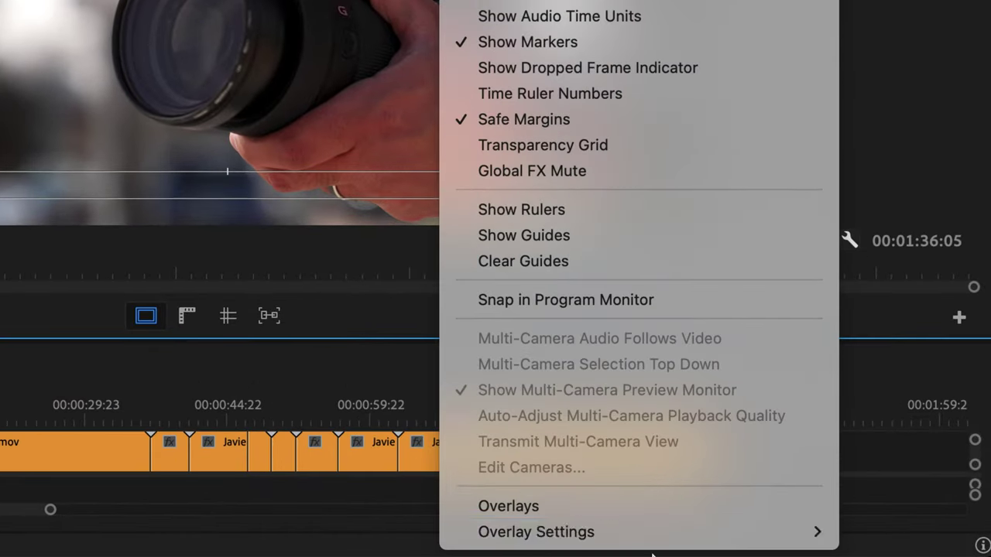
{"action": "mouse_move", "coordinate": [536, 532]}
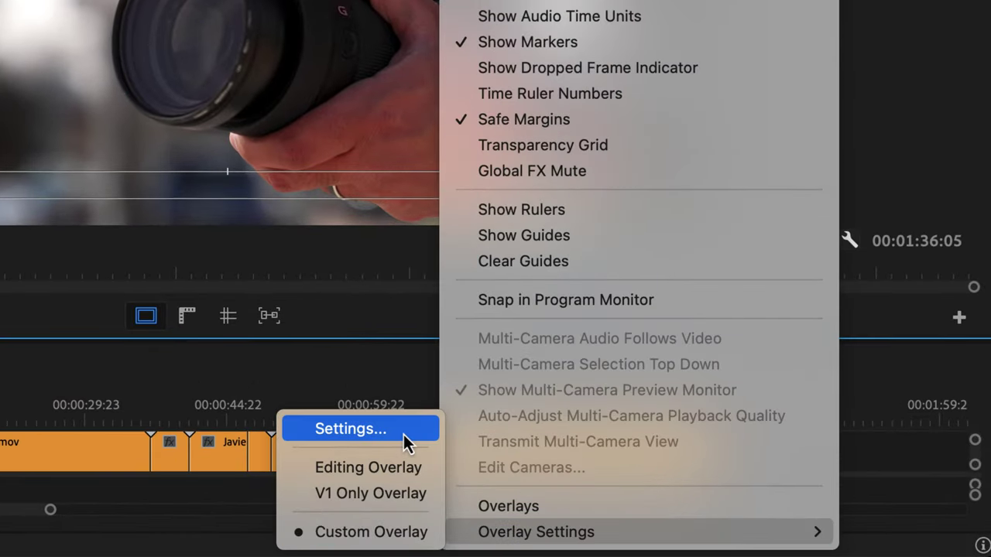
{"action": "left_click", "coordinate": [403, 434]}
{"action": "type", "text": "30"}
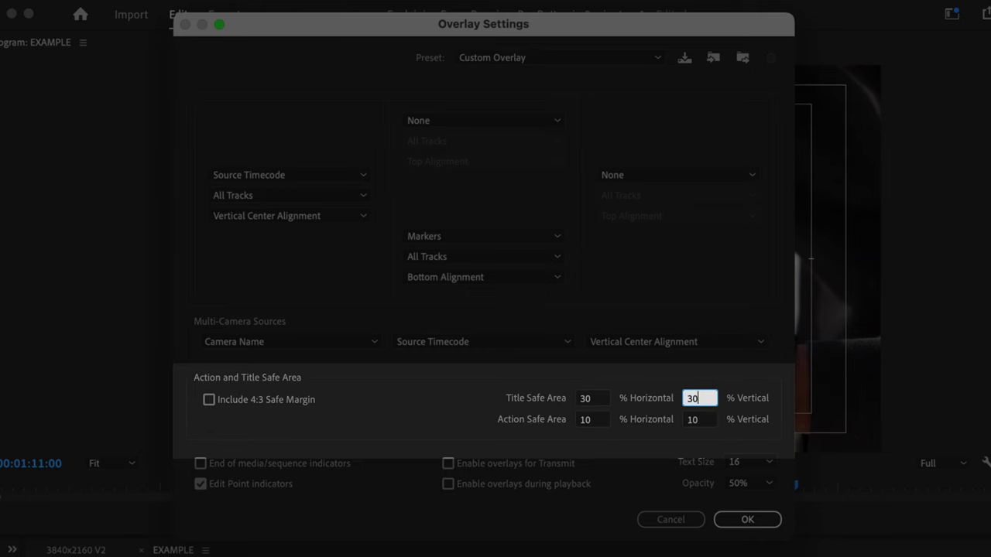
{"action": "left_click", "coordinate": [736, 519]}
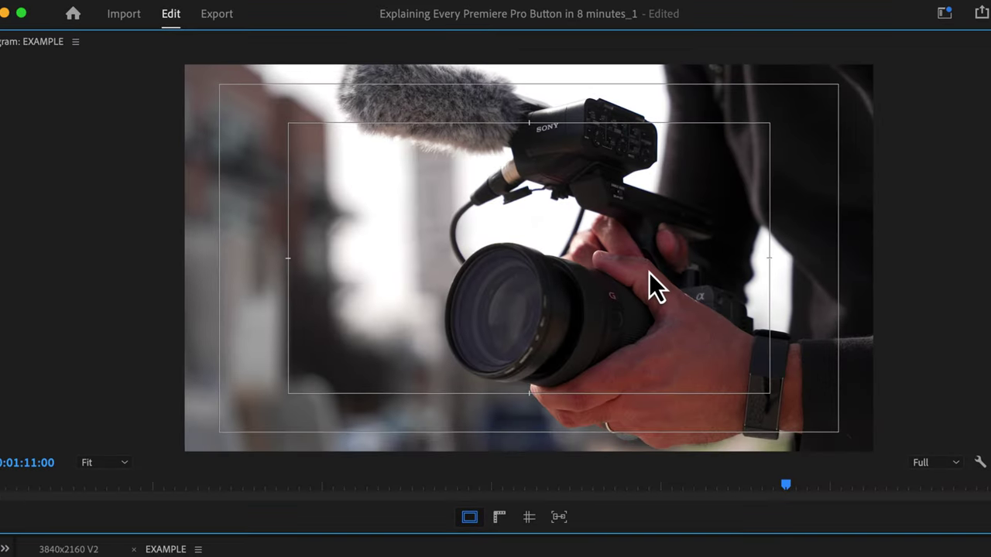
- Show rulers on the Program Monitor, switching units to pixels and back to percent
{"action": "left_click", "coordinate": [499, 517]}
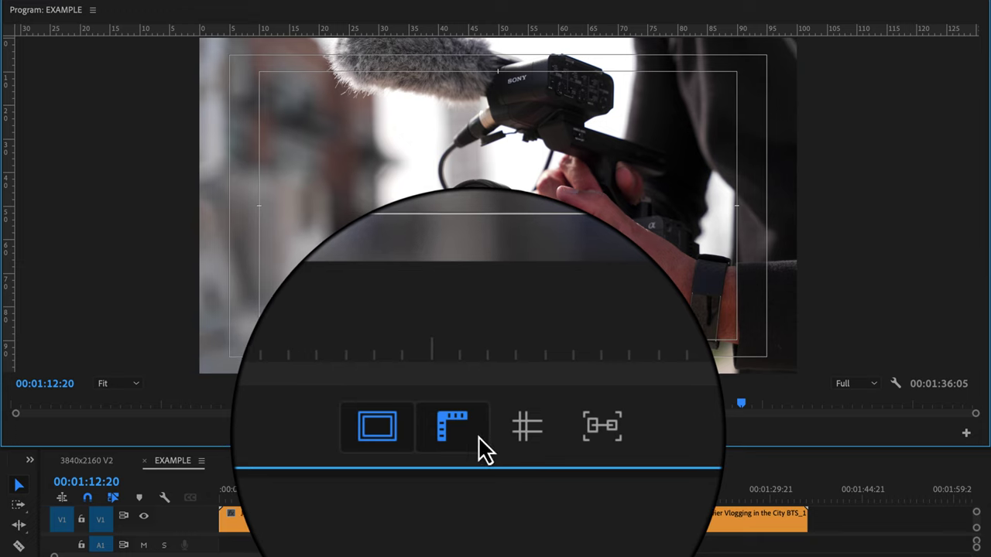
{"action": "right_click", "coordinate": [458, 31]}
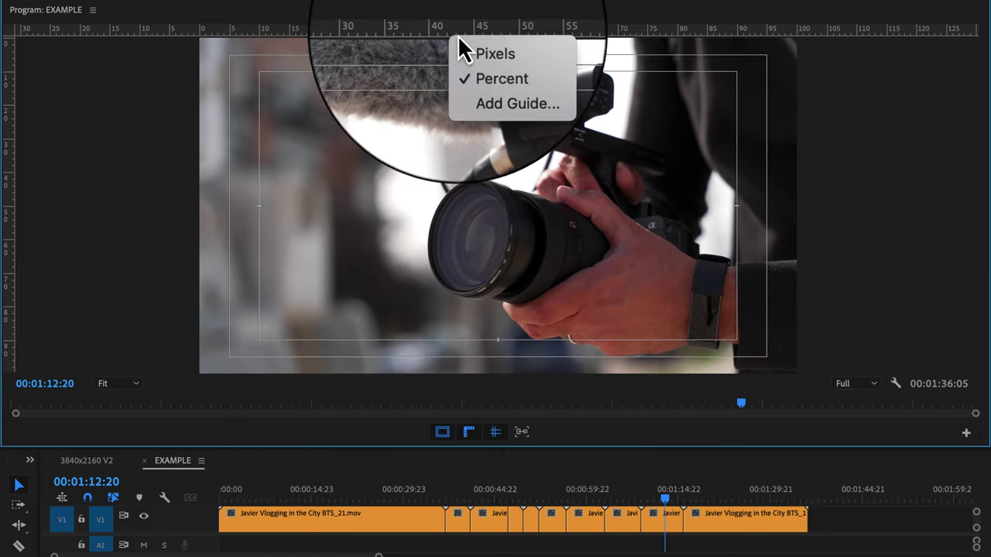
{"action": "left_click", "coordinate": [505, 51]}
{"action": "right_click", "coordinate": [504, 32]}
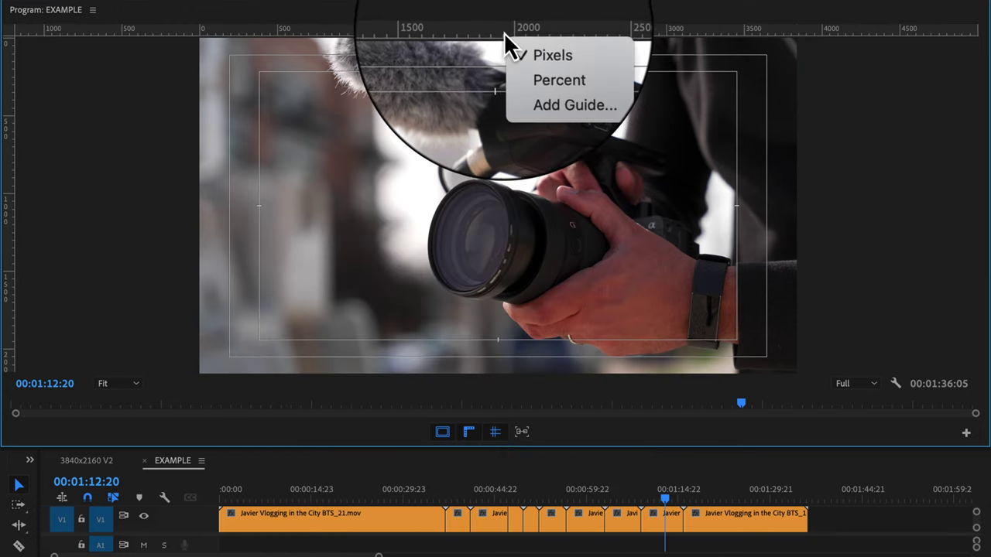
{"action": "left_click", "coordinate": [533, 68]}
- Add a guide at 50%, enable snapping, and drag the SUBSCRIBE graphic to snap onto it
{"action": "right_click", "coordinate": [524, 37]}
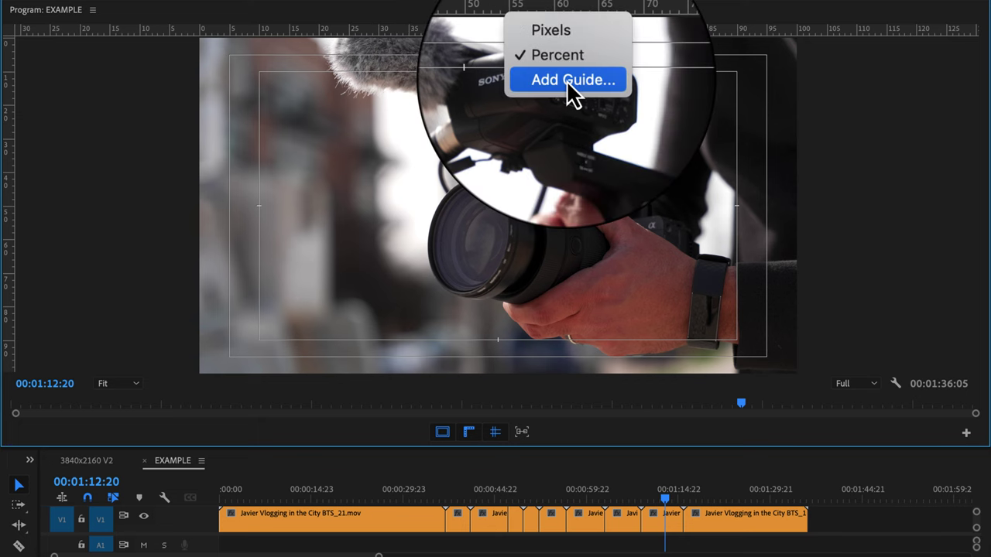
{"action": "left_click", "coordinate": [572, 89]}
{"action": "left_click", "coordinate": [586, 353]}
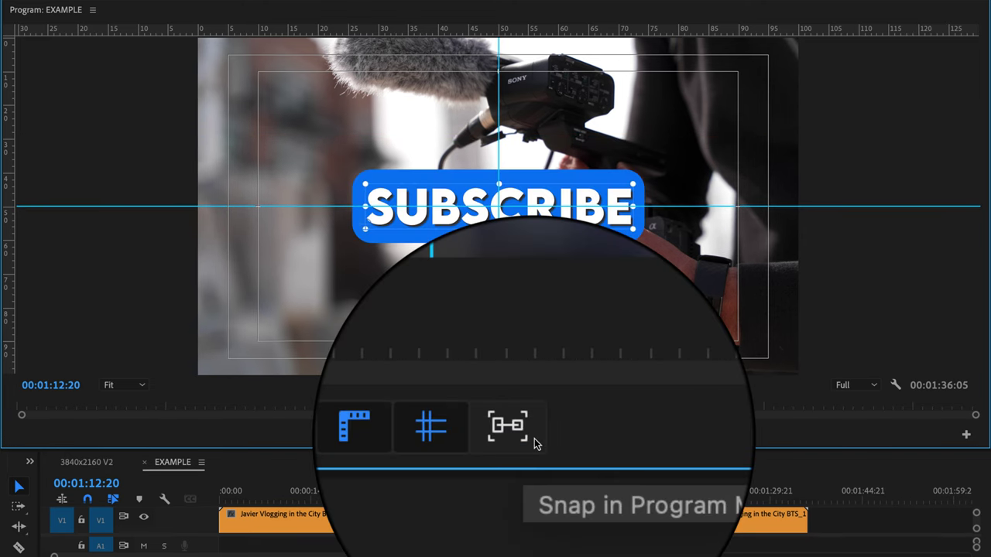
{"action": "left_click", "coordinate": [521, 432]}
{"action": "left_click_drag", "start_coordinate": [599, 224], "coordinate": [613, 145]}
- Drag the SUBSCRIBE graphic a few pixels left in the Program Monitor
{"action": "left_click_drag", "start_coordinate": [613, 145], "coordinate": [585, 149]}
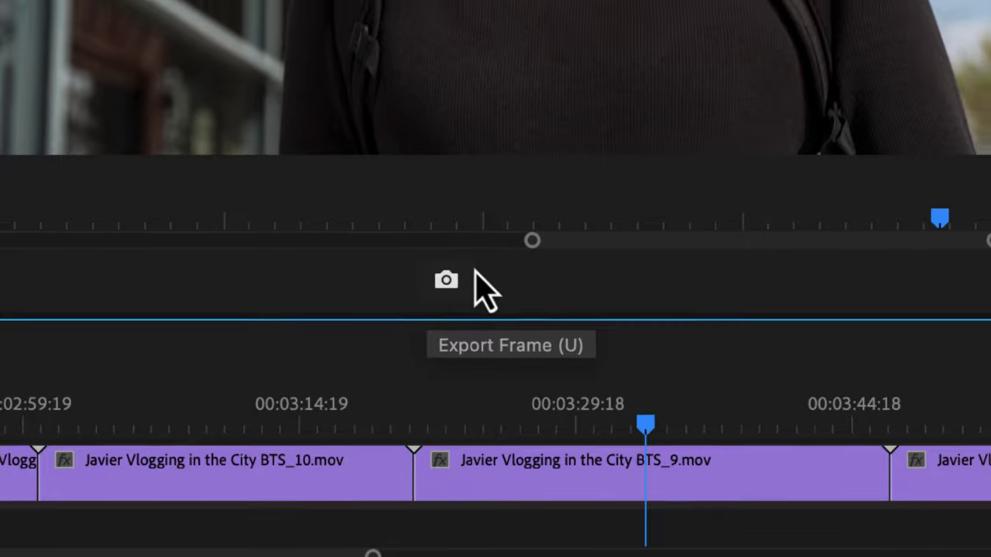
- Export the frame at 00:03:33:14 as a PNG still, renaming the Still002 file name
{"action": "left_click", "coordinate": [476, 263]}
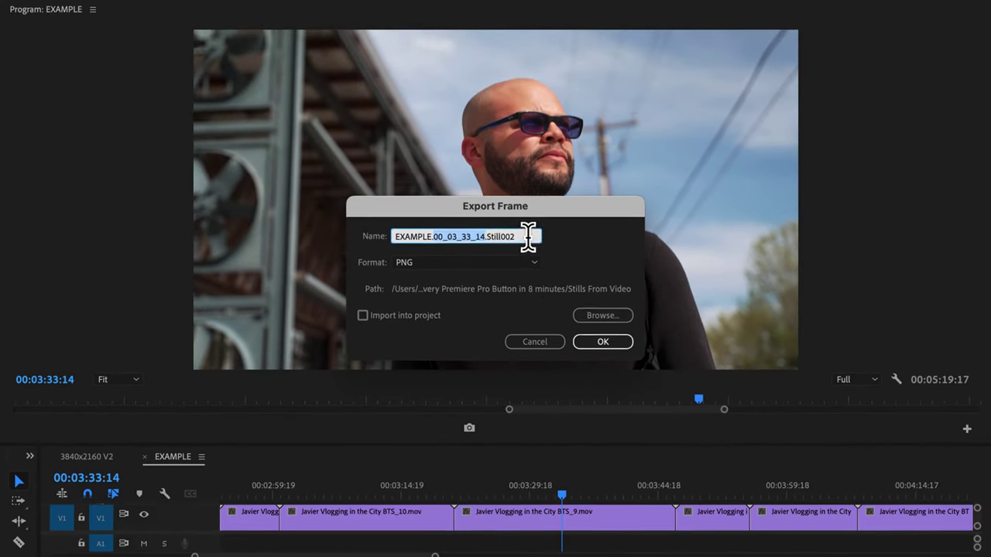
{"action": "double_click", "coordinate": [681, 103]}
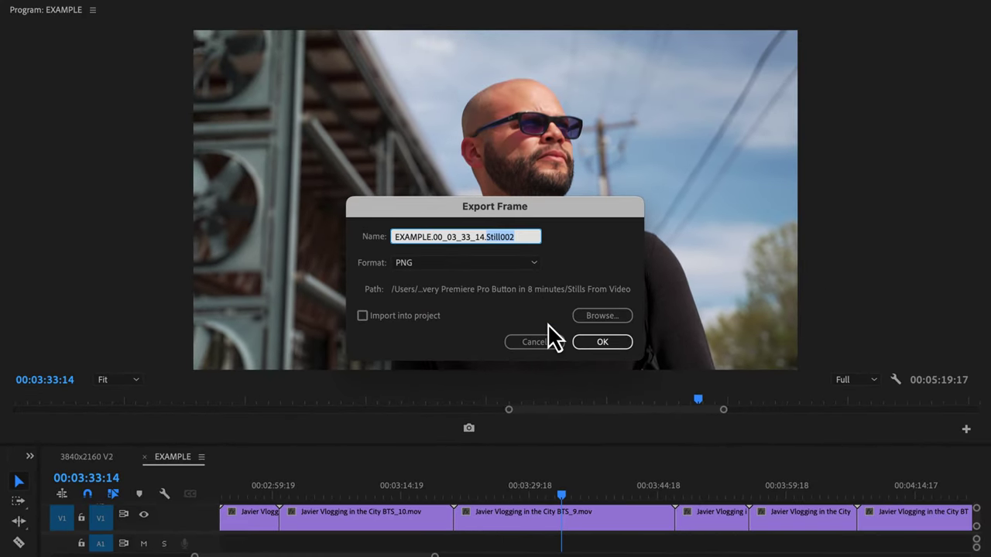
{"action": "left_click", "coordinate": [613, 345]}
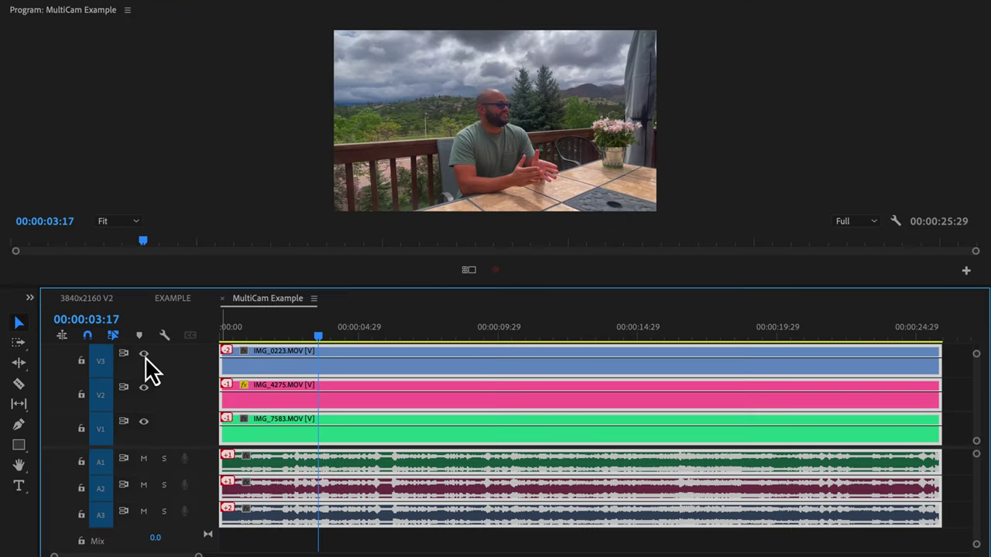
- Nest the three camera clips as 'Multi-cam 1' and enable multi-camera on the nested clip
{"action": "right_click", "coordinate": [410, 362]}
{"action": "left_click", "coordinate": [483, 360]}
{"action": "type", "text": "Multi-cam 1"}
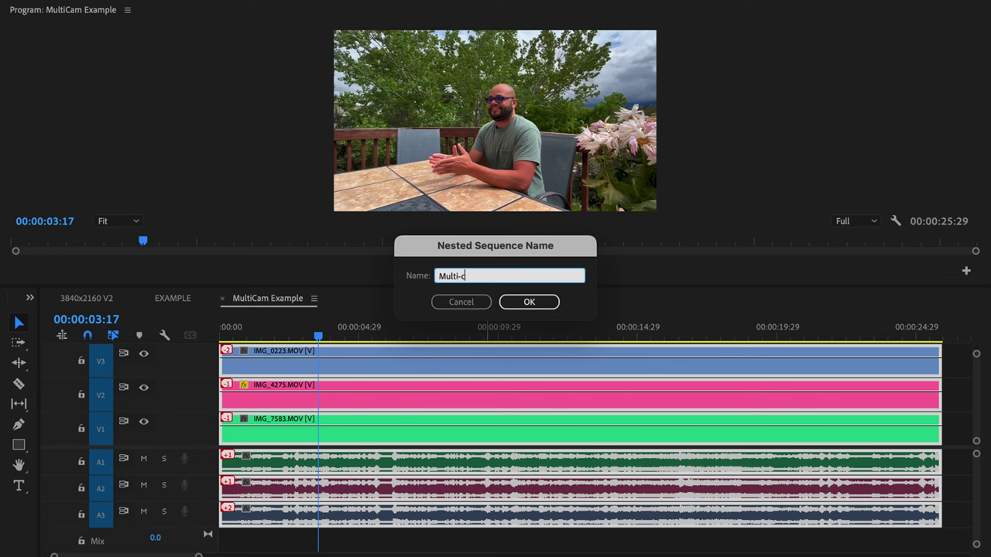
{"action": "key", "text": "Return"}
{"action": "right_click", "coordinate": [404, 430]}
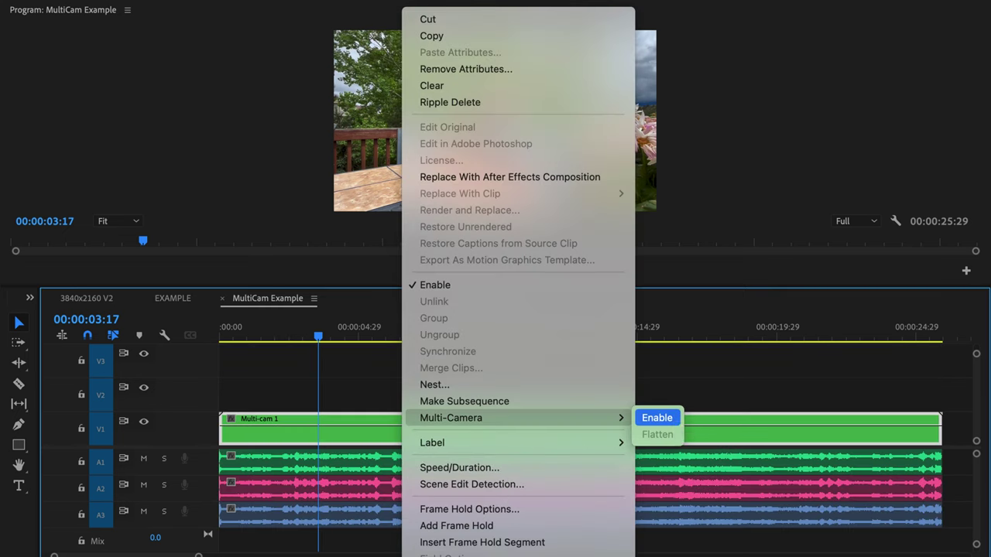
{"action": "left_click", "coordinate": [675, 419]}
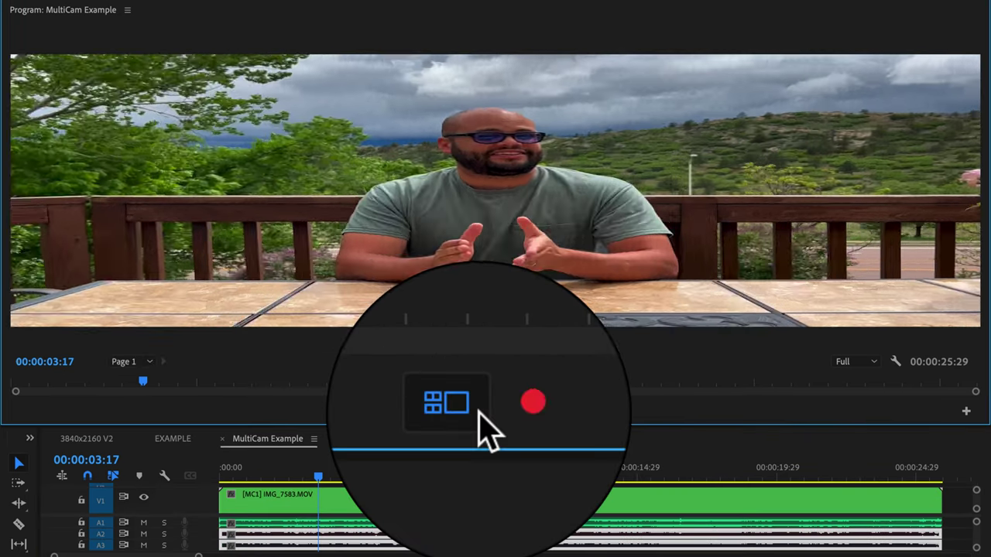
- Show the multi-camera view and switch between angles 2, 3, 1, 2, 3 and 1
{"action": "left_click", "coordinate": [468, 411]}
{"action": "left_click", "coordinate": [376, 156]}
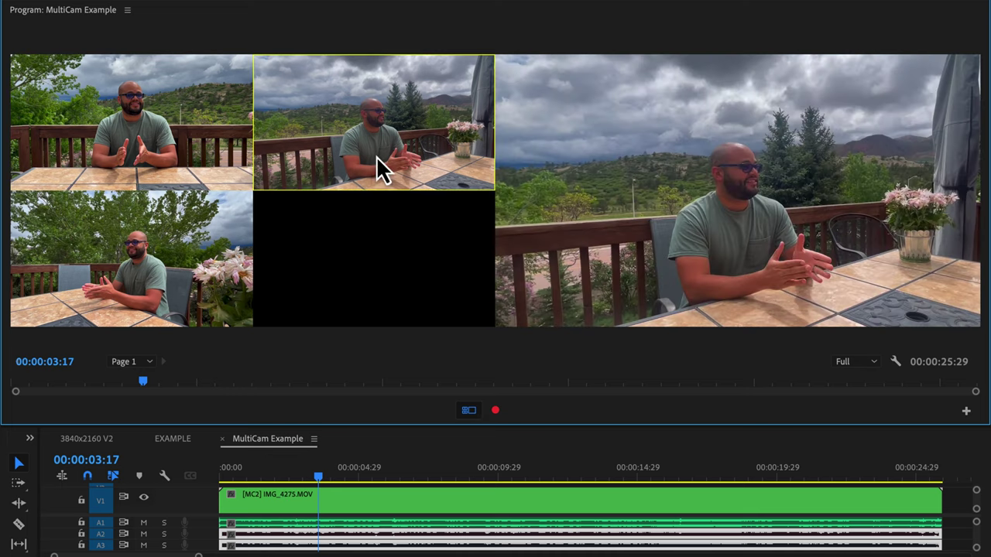
{"action": "left_click", "coordinate": [174, 245]}
{"action": "left_click", "coordinate": [150, 174]}
{"action": "left_click", "coordinate": [339, 164]}
{"action": "left_click", "coordinate": [159, 283]}
{"action": "left_click", "coordinate": [148, 185]}
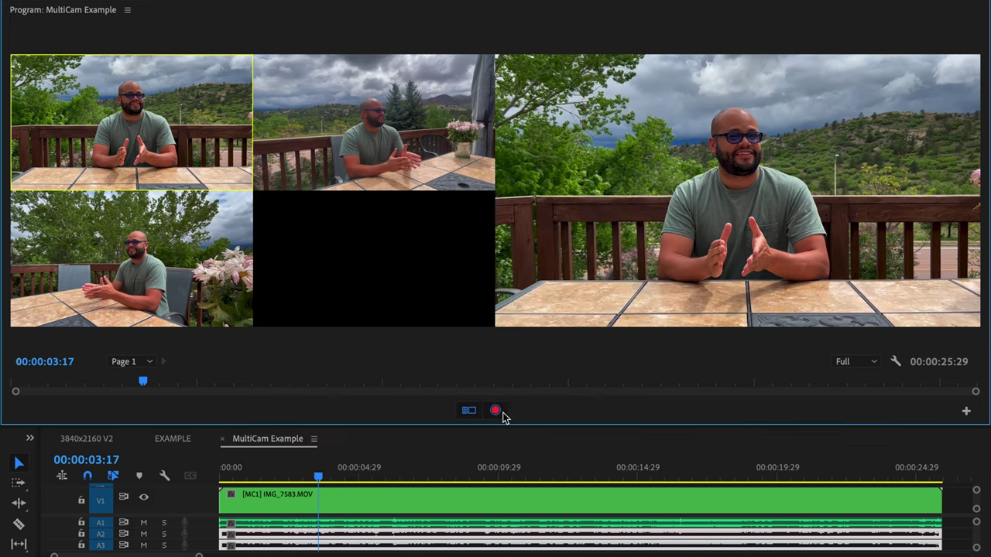
- Live-cut the multicam clip during playback with keys 3, 2, 3, 2 and 1
{"action": "key", "text": "alt+super+k"}
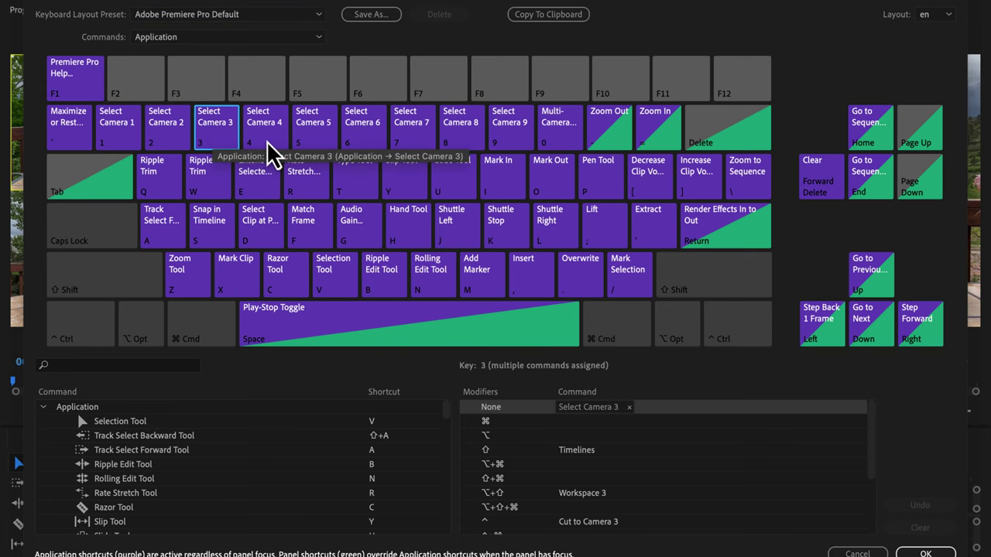
{"action": "key", "text": "3"}
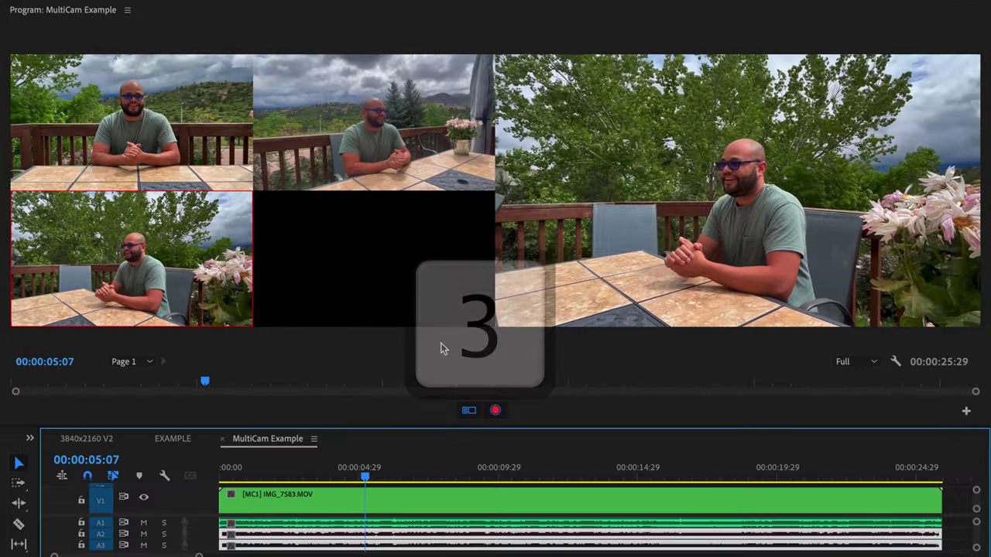
{"action": "key", "text": "2"}
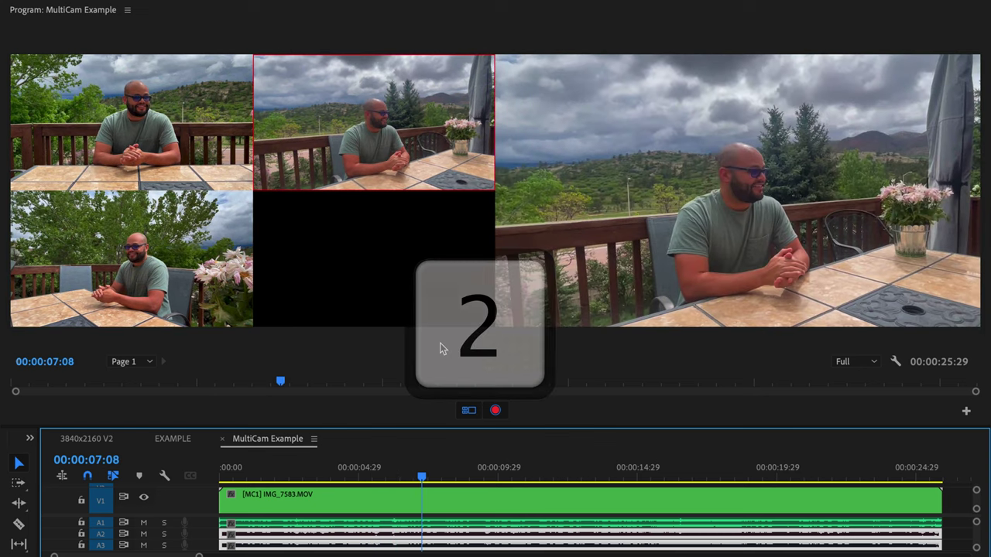
{"action": "key", "text": "3"}
{"action": "key", "text": "2"}
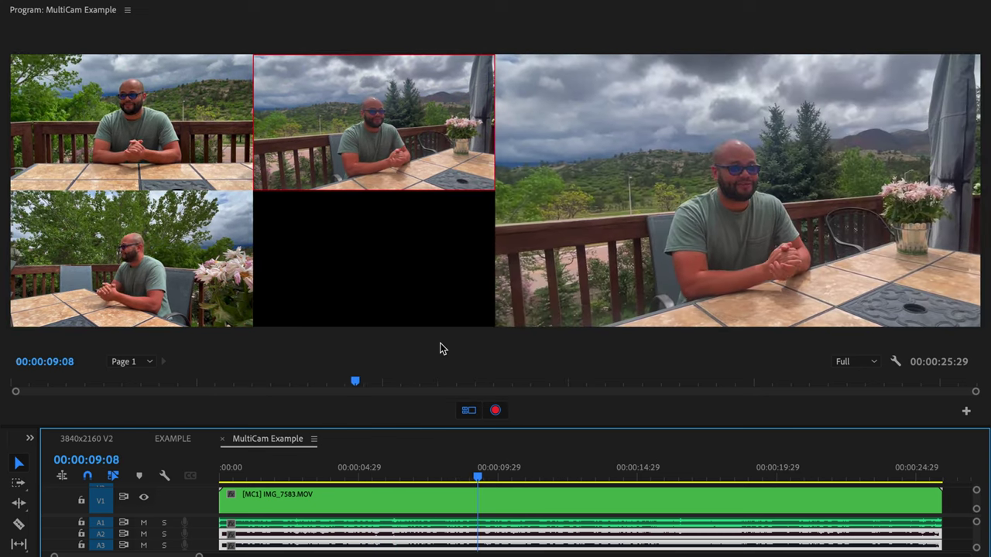
{"action": "key", "text": "1"}
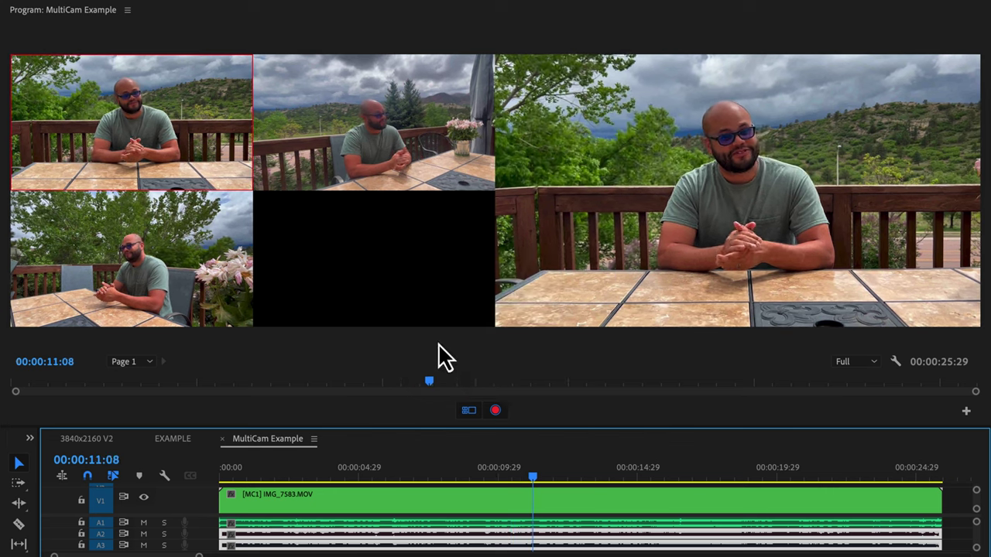
- Cut to cameras 2, 3, 2, 1 via angle tiles, stop, and return to single program view
{"action": "left_click", "coordinate": [400, 150]}
{"action": "left_click", "coordinate": [236, 248]}
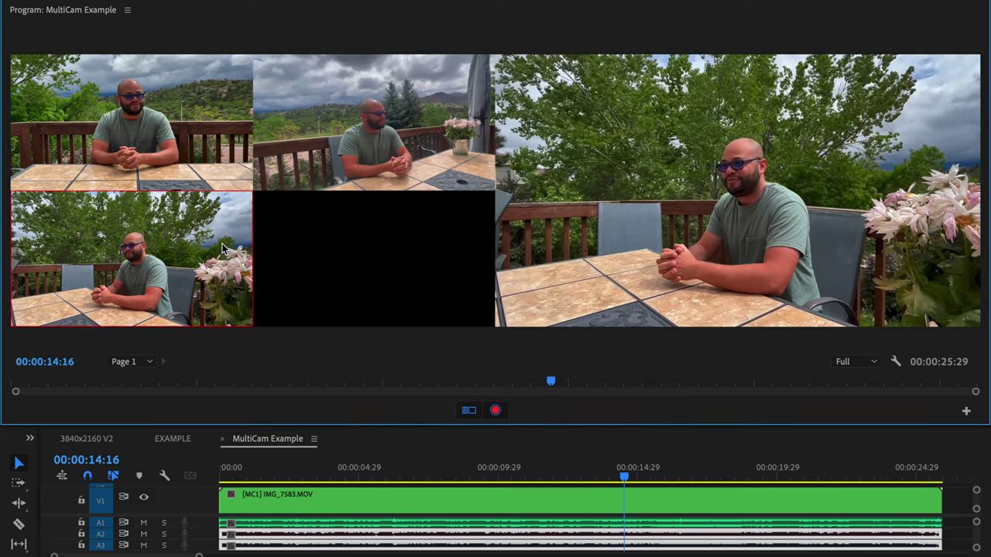
{"action": "left_click", "coordinate": [352, 161]}
{"action": "left_click", "coordinate": [219, 155]}
{"action": "left_click", "coordinate": [686, 507]}
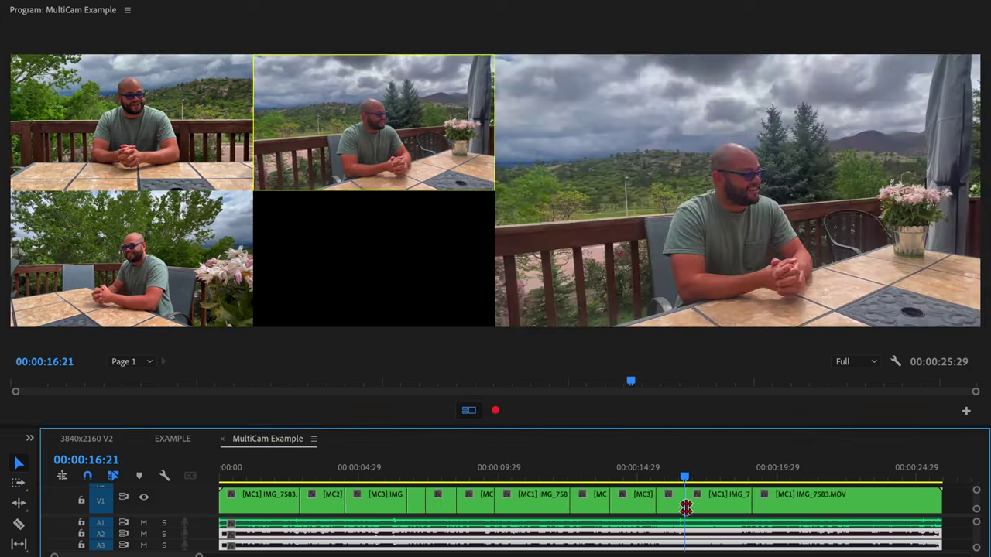
{"action": "left_click", "coordinate": [463, 411]}
{"action": "left_click_drag", "start_coordinate": [665, 482], "coordinate": [755, 477]}
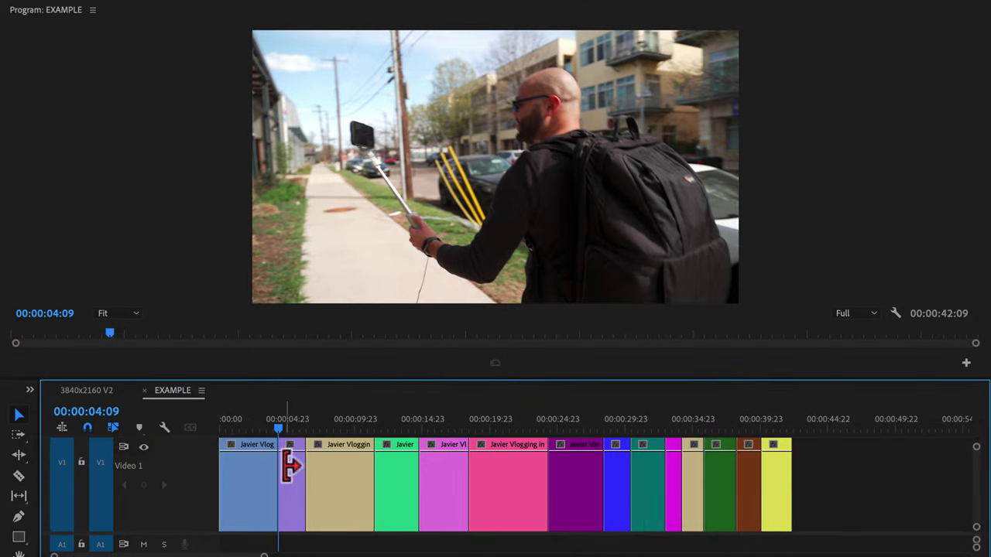
- Roll the first edit 20 frames earlier, trim the second later, and roll another 15 frames earlier
{"action": "left_click", "coordinate": [275, 469]}
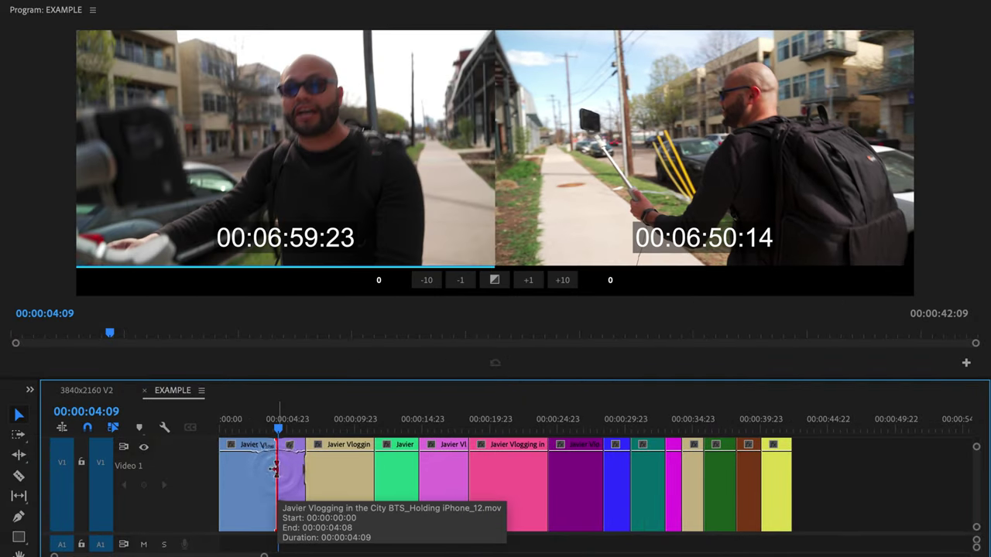
{"action": "left_click_drag", "start_coordinate": [495, 213], "coordinate": [498, 212]}
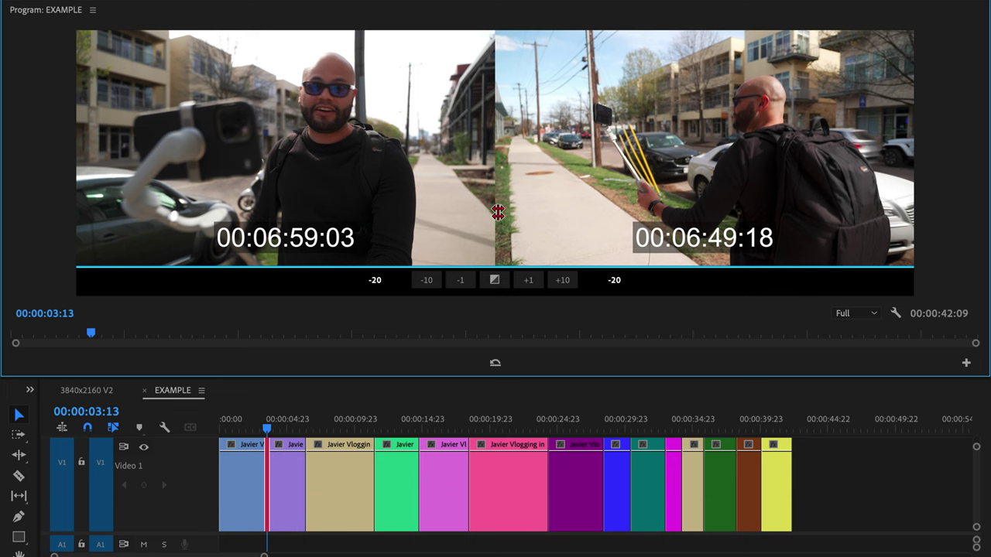
{"action": "key", "text": "Down"}
{"action": "key", "text": "ctrl+shift+Right"}
{"action": "key", "text": "ctrl+shift+Right"}
{"action": "key", "text": "ctrl+Right"}
{"action": "key", "text": "ctrl+Right"}
{"action": "key", "text": "ctrl+Right"}
{"action": "key", "text": "Down"}
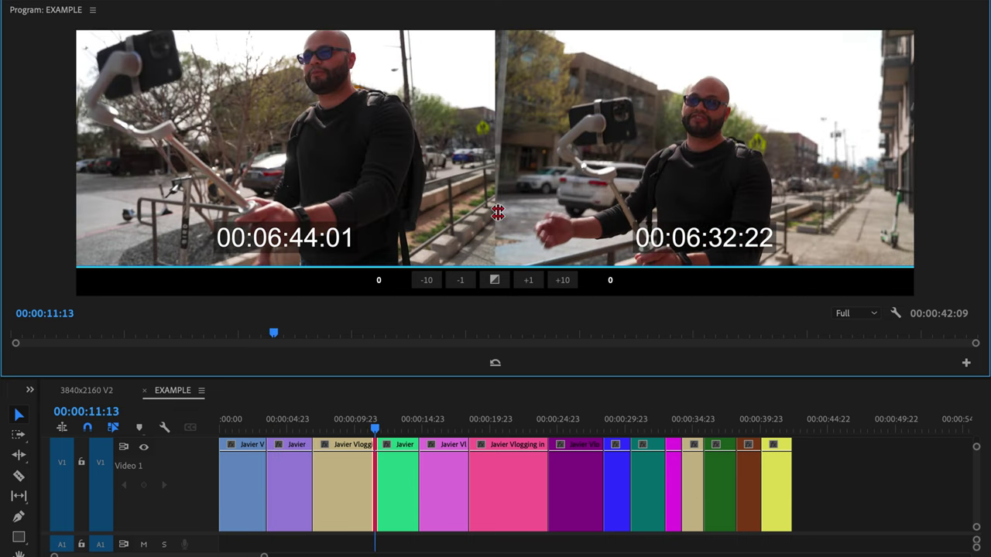
{"action": "left_click_drag", "start_coordinate": [498, 212], "coordinate": [497, 212]}
{"action": "key", "text": "Down"}
- Trim later edits back one, five and four frames, then revert the whole trim session
{"action": "left_click", "coordinate": [466, 284]}
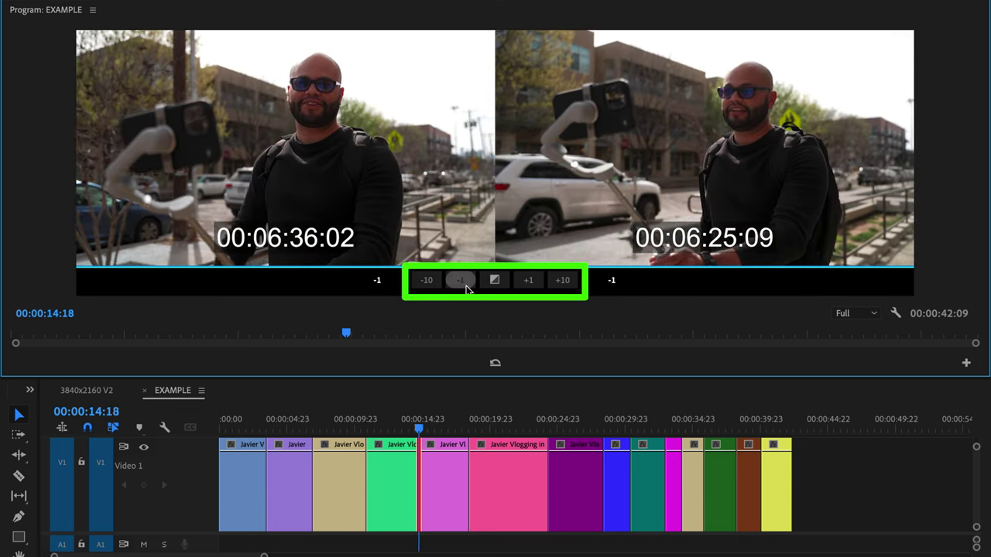
{"action": "key", "text": "Down"}
{"action": "key", "text": "Down"}
{"action": "key", "text": "alt+shift+Left"}
{"action": "key", "text": "Down"}
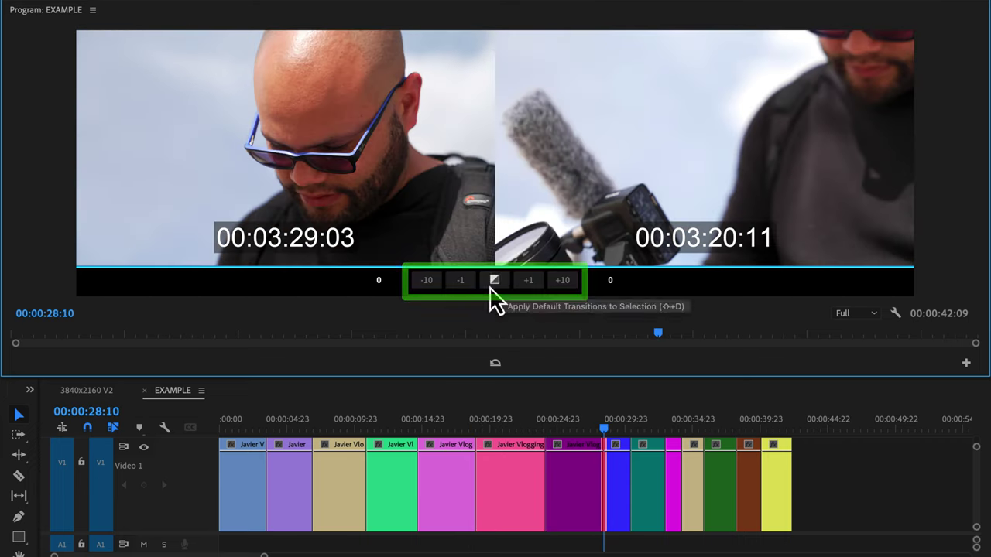
{"action": "key", "text": "Down"}
{"action": "key", "text": "Down"}
{"action": "key", "text": "Down"}
{"action": "key", "text": "Down"}
{"action": "key", "text": "Down"}
{"action": "key", "text": "Down"}
{"action": "key", "text": "alt+Left"}
{"action": "key", "text": "alt+Left"}
{"action": "key", "text": "alt+Left"}
{"action": "key", "text": "alt+Left"}
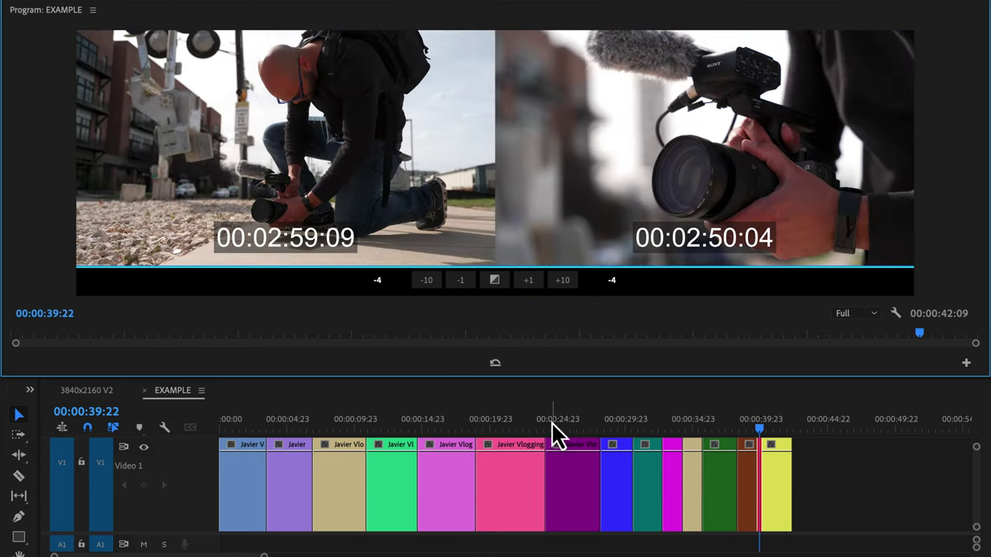
{"action": "left_click_drag", "start_coordinate": [551, 421], "coordinate": [411, 429]}
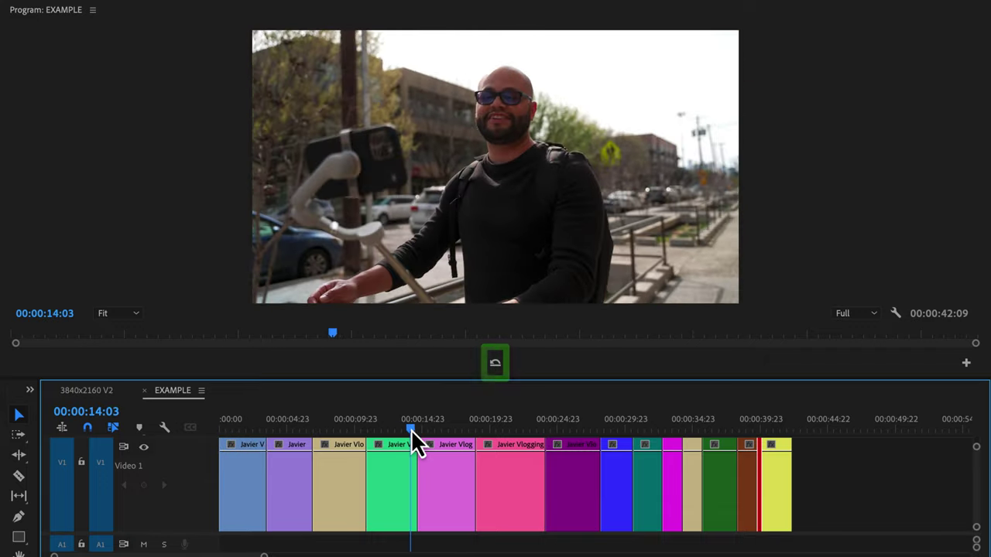
{"action": "left_click", "coordinate": [507, 364]}
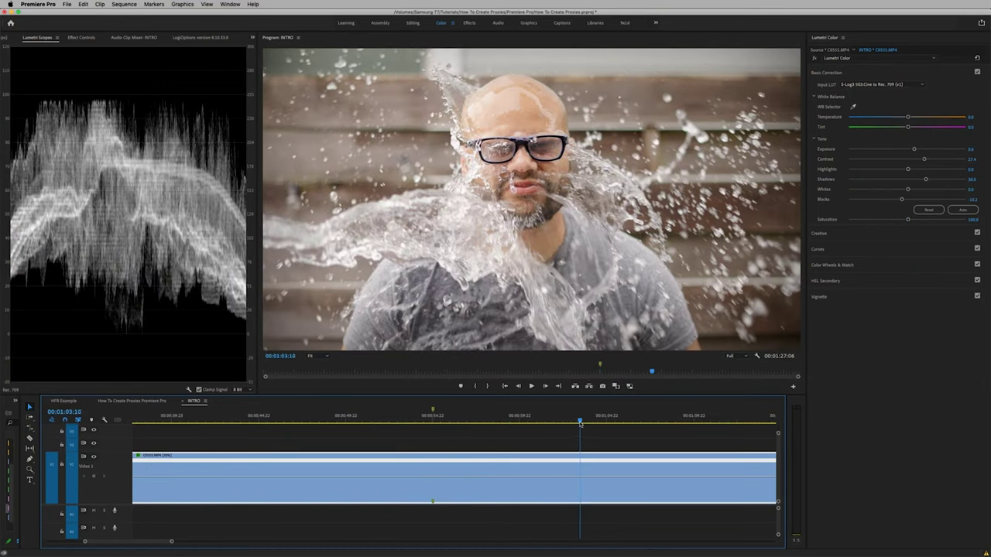
- Switch the INTRO water-splash sequence to proxy media and scrub to check proxy playback
{"action": "mouse_move", "coordinate": [580, 423]}
{"action": "left_mouse_down"}
{"action": "mouse_move", "coordinate": [392, 423]}
{"action": "mouse_move", "coordinate": [593, 436]}
{"action": "left_mouse_up"}
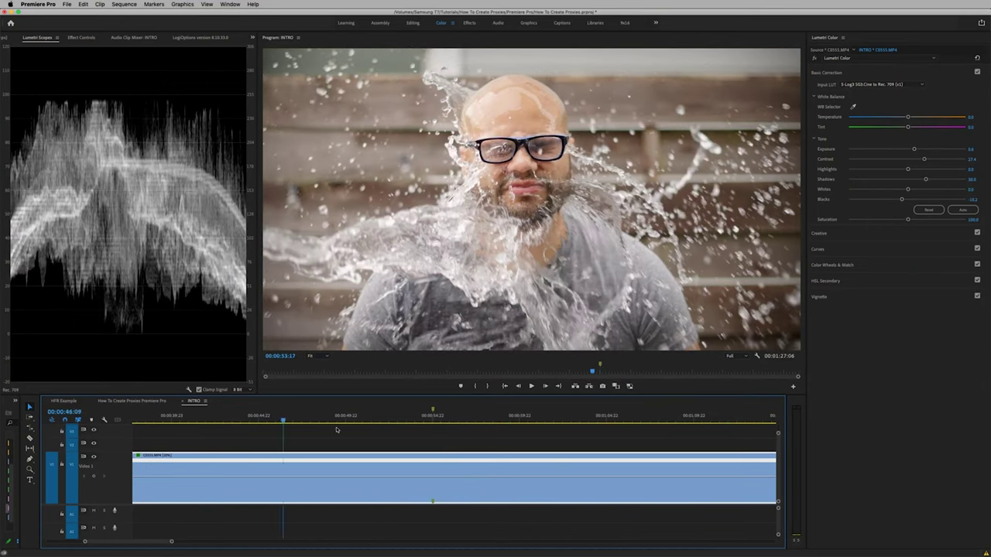
{"action": "left_click", "coordinate": [600, 373]}
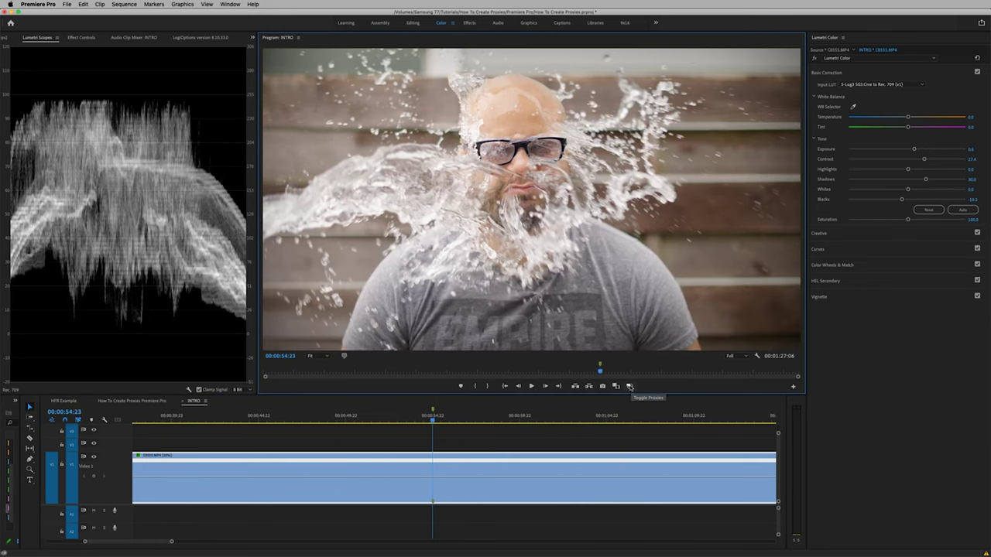
{"action": "left_click", "coordinate": [629, 386]}
{"action": "mouse_move", "coordinate": [433, 423]}
{"action": "left_mouse_down"}
{"action": "mouse_move", "coordinate": [453, 423]}
{"action": "mouse_move", "coordinate": [385, 423]}
{"action": "mouse_move", "coordinate": [522, 423]}
{"action": "mouse_move", "coordinate": [402, 423]}
{"action": "mouse_move", "coordinate": [360, 409]}
{"action": "mouse_move", "coordinate": [370, 424]}
{"action": "mouse_move", "coordinate": [360, 424]}
{"action": "mouse_move", "coordinate": [487, 422]}
{"action": "mouse_move", "coordinate": [441, 424]}
{"action": "left_mouse_up"}
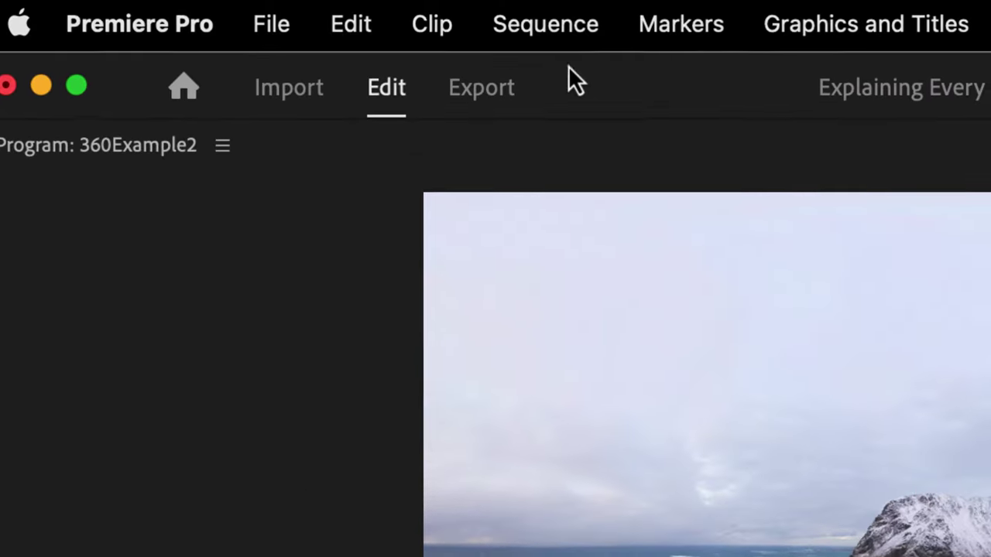
- Set the 360Example2 sequence's VR projection to Equirectangular in Sequence Settings
{"action": "left_click", "coordinate": [548, 24]}
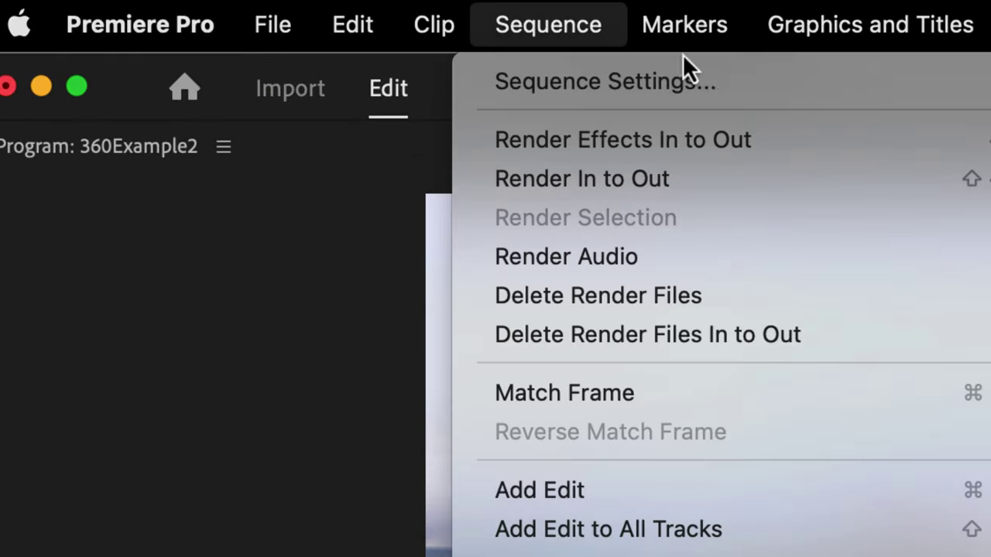
{"action": "left_click", "coordinate": [719, 81]}
{"action": "left_click", "coordinate": [590, 429]}
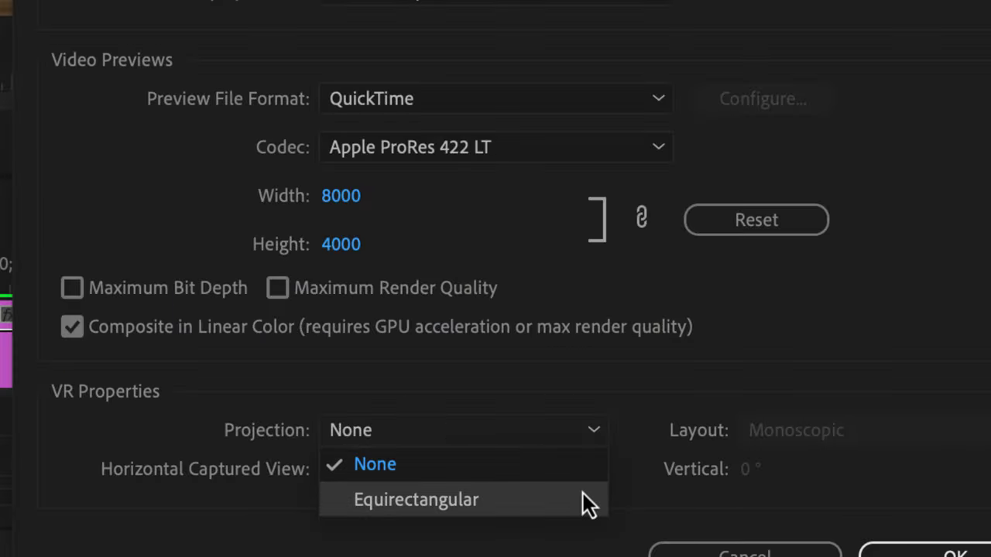
{"action": "left_click", "coordinate": [582, 493]}
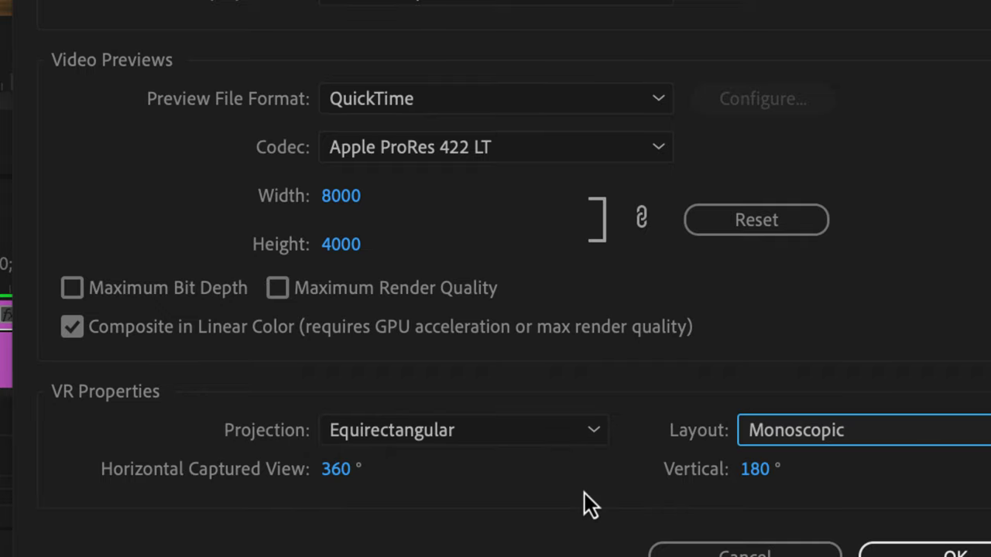
{"action": "left_click", "coordinate": [956, 553]}
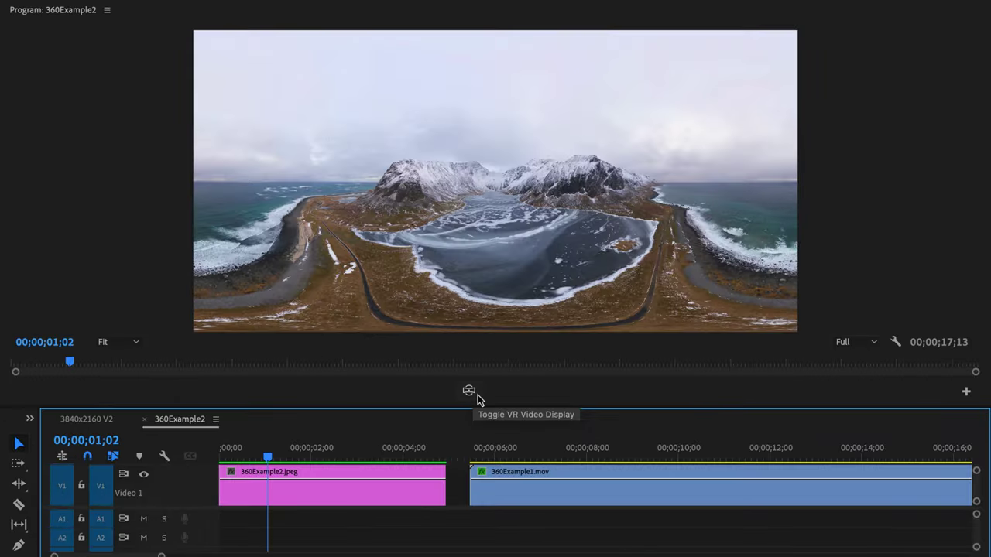
- Turn on VR video display and set the monitor's horizontal field of view to 180°
{"action": "left_click", "coordinate": [469, 391]}
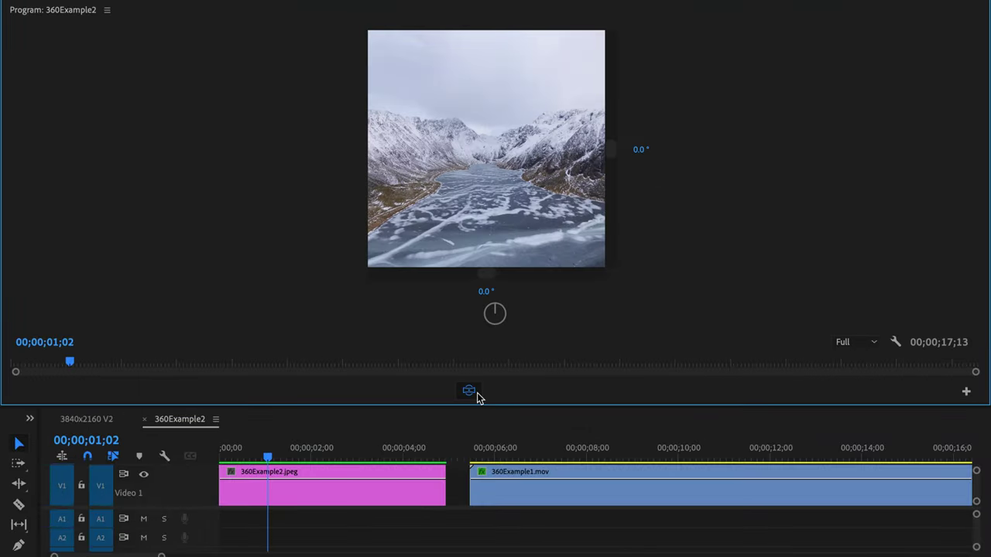
{"action": "left_click_drag", "start_coordinate": [477, 159], "coordinate": [503, 155]}
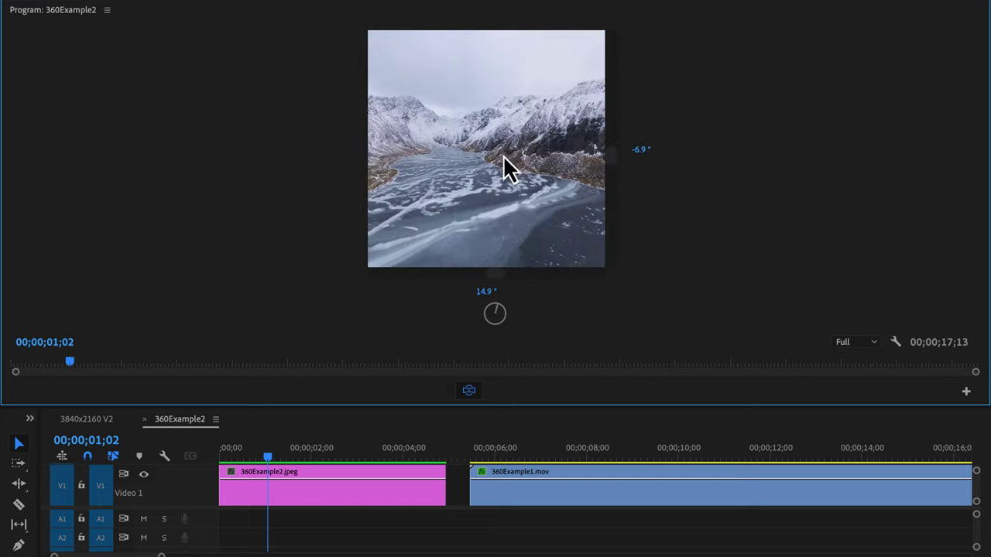
{"action": "left_click", "coordinate": [896, 341]}
{"action": "mouse_move", "coordinate": [752, 467]}
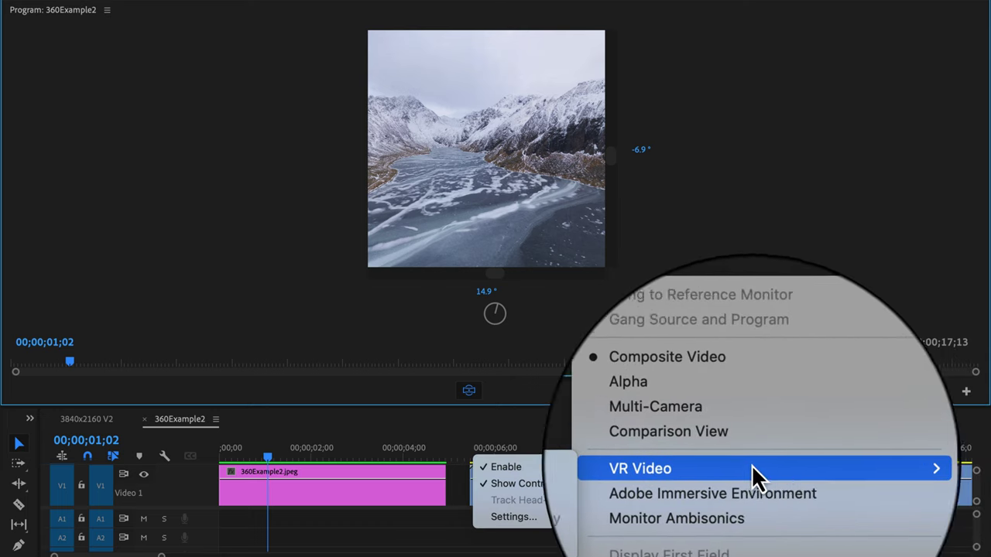
{"action": "left_click", "coordinate": [567, 488]}
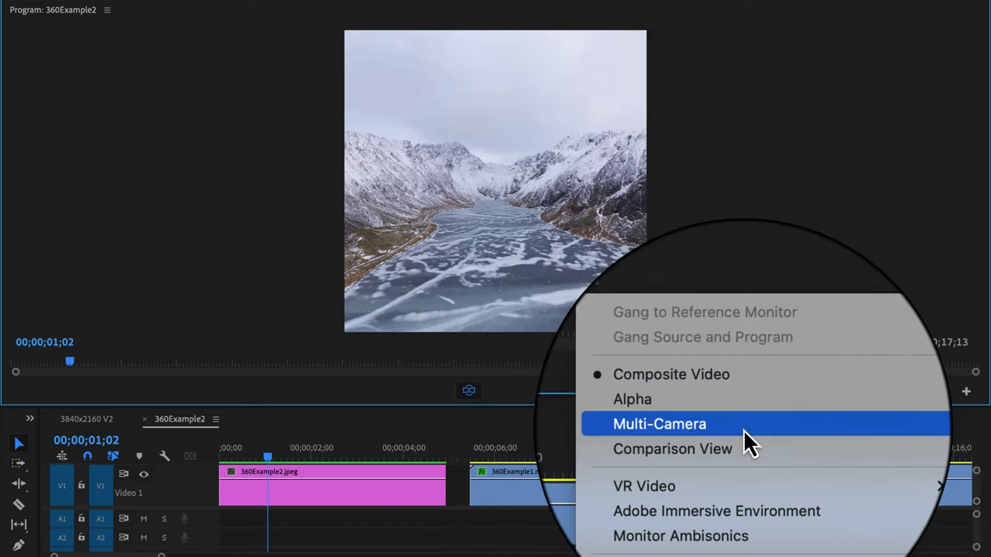
{"action": "mouse_move", "coordinate": [739, 478]}
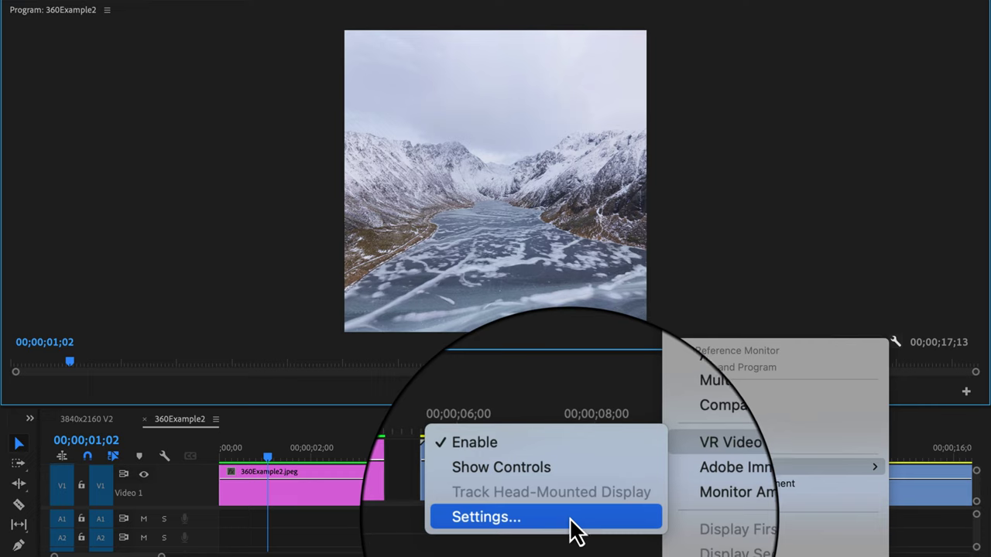
{"action": "left_click", "coordinate": [573, 519]}
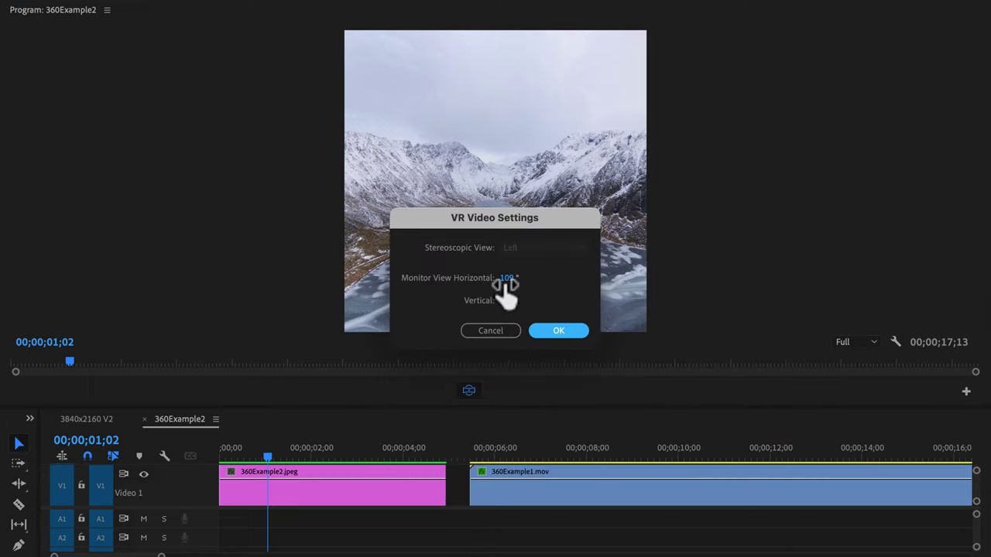
{"action": "left_click_drag", "start_coordinate": [505, 281], "coordinate": [653, 284]}
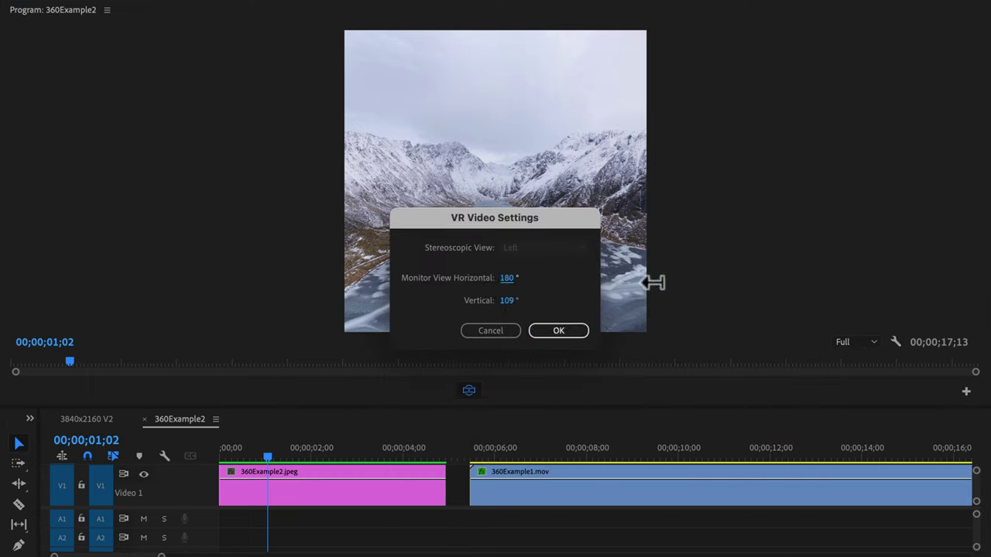
{"action": "left_click", "coordinate": [559, 330]}
{"action": "left_click_drag", "start_coordinate": [566, 326], "coordinate": [392, 270]}
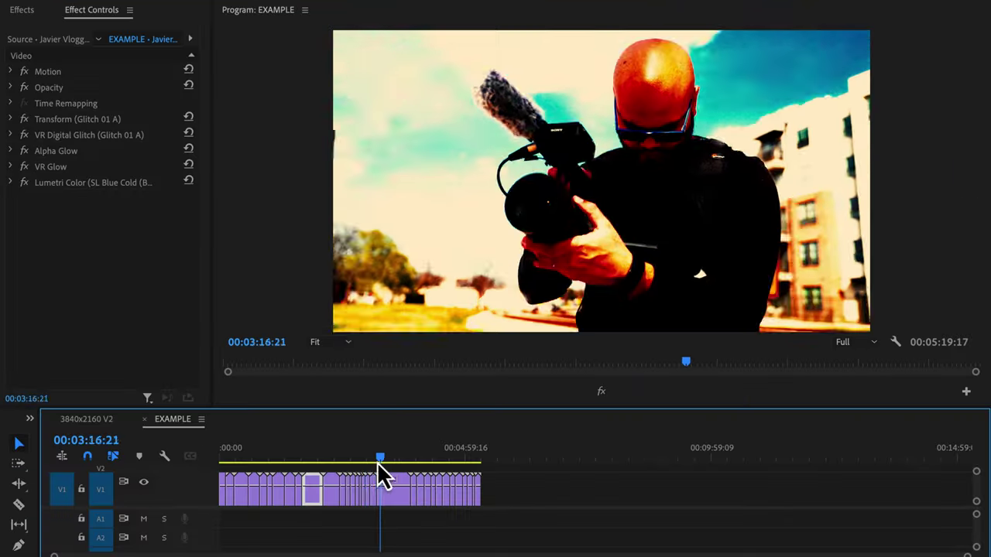
- Turn on Global FX Mute and scrub the EXAMPLE clip without its glitch, glow and Lumetri effects
{"action": "left_click_drag", "start_coordinate": [377, 463], "coordinate": [268, 464]}
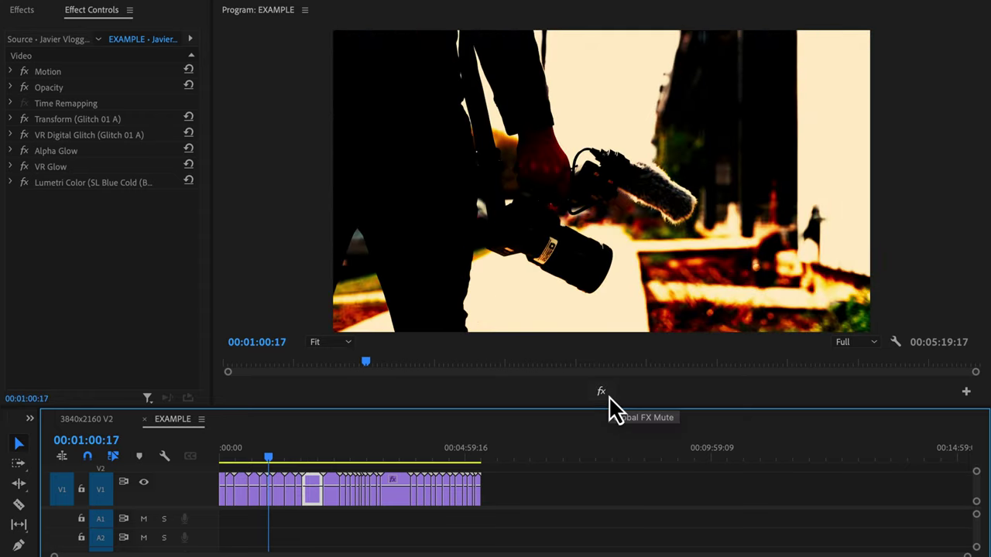
{"action": "left_click", "coordinate": [608, 397]}
{"action": "left_click_drag", "start_coordinate": [287, 457], "coordinate": [404, 469]}
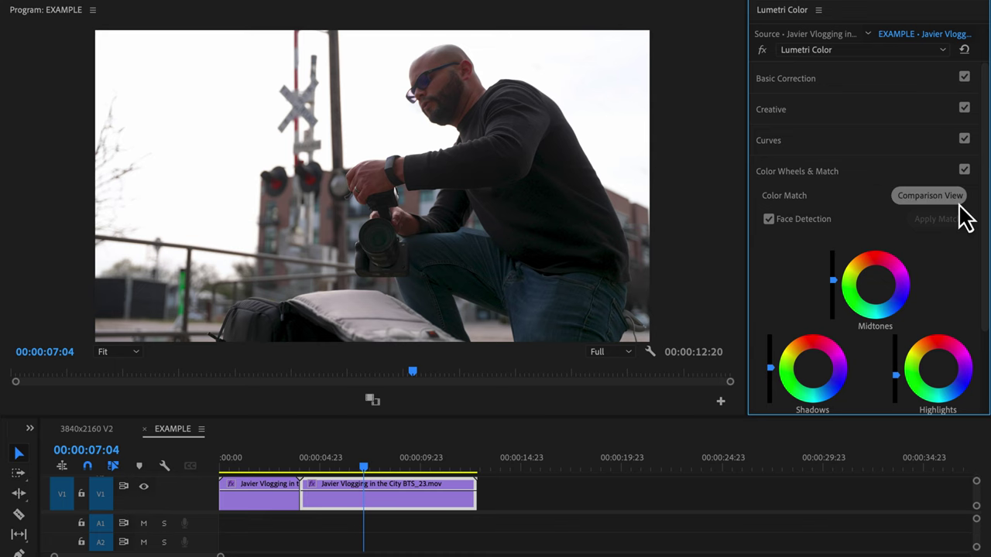
- Turn on Lumetri Comparison View, pick another reference frame, and move the playhead to 00:00:08:16
{"action": "left_click", "coordinate": [960, 203]}
{"action": "left_click", "coordinate": [60, 297]}
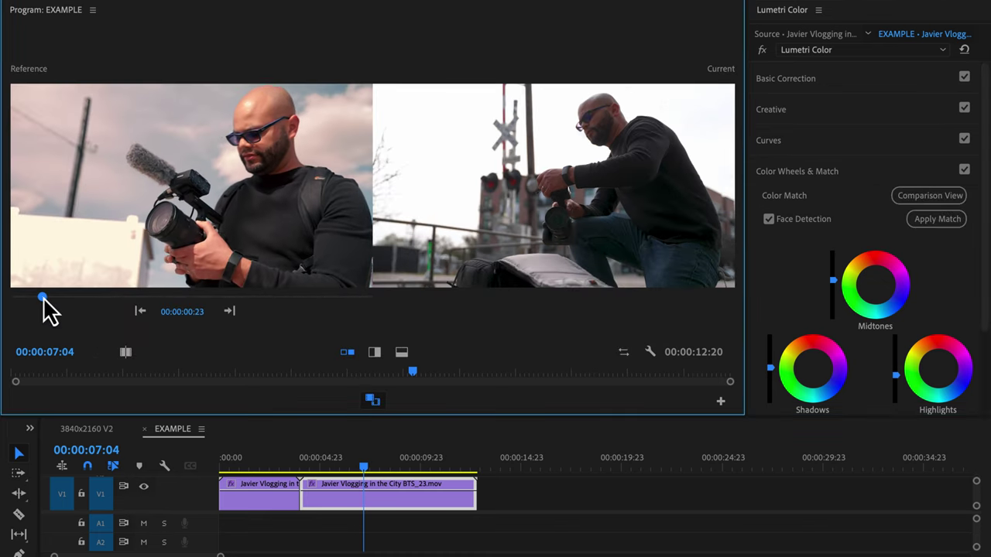
{"action": "left_click", "coordinate": [395, 466]}
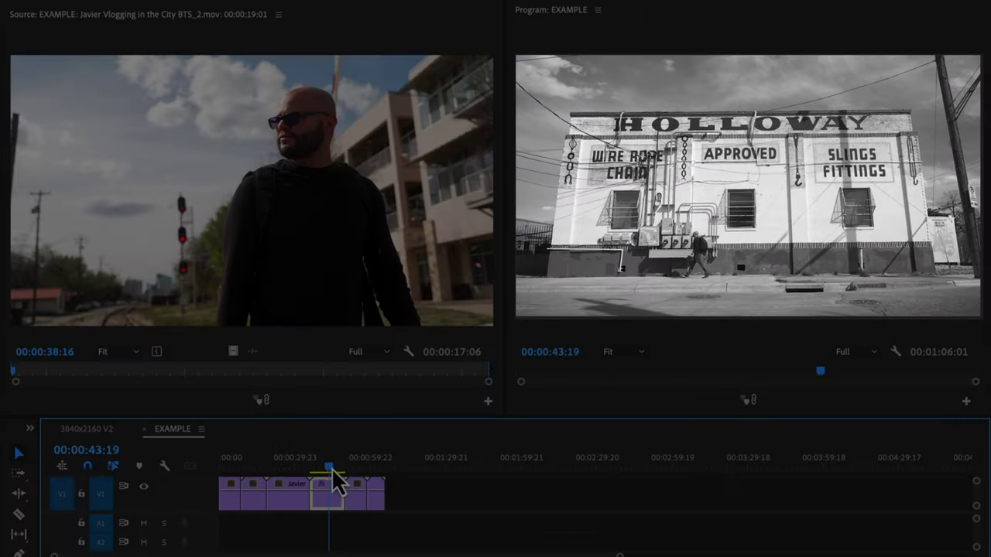
- Use Sequence > Match Frame to load the Holloway shot's source frame, then link Source and Program
{"action": "left_click_drag", "start_coordinate": [332, 471], "coordinate": [338, 471]}
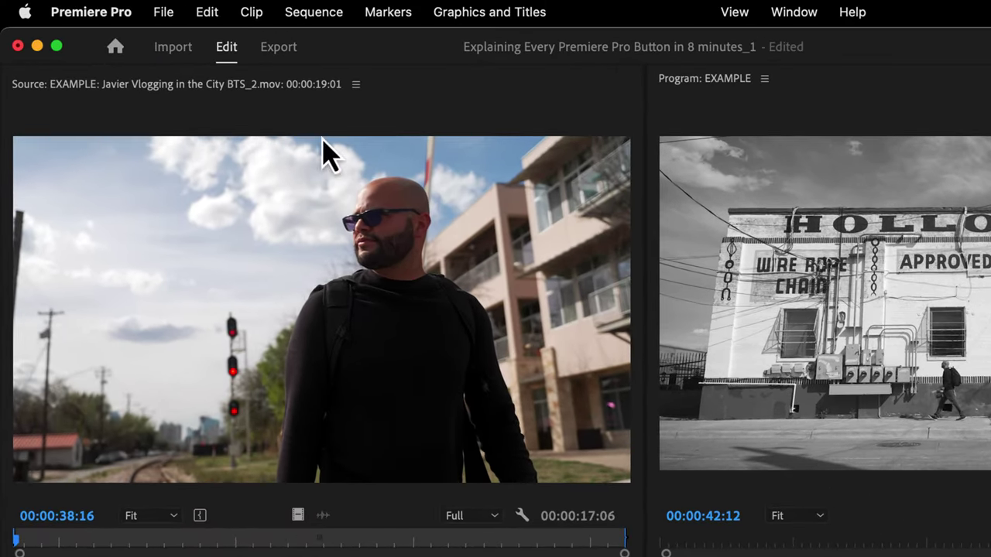
{"action": "left_click", "coordinate": [315, 14]}
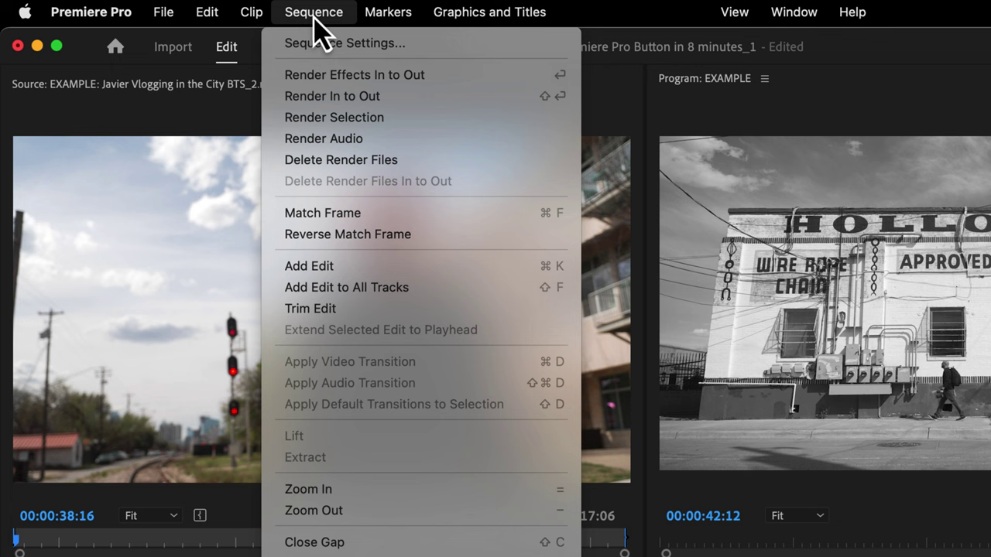
{"action": "left_click", "coordinate": [408, 218]}
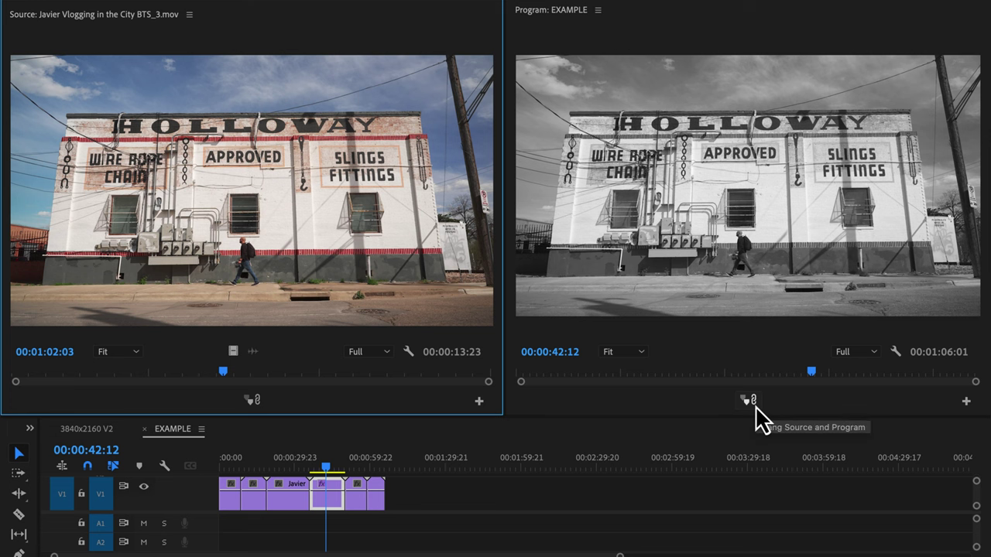
{"action": "left_click", "coordinate": [748, 400]}
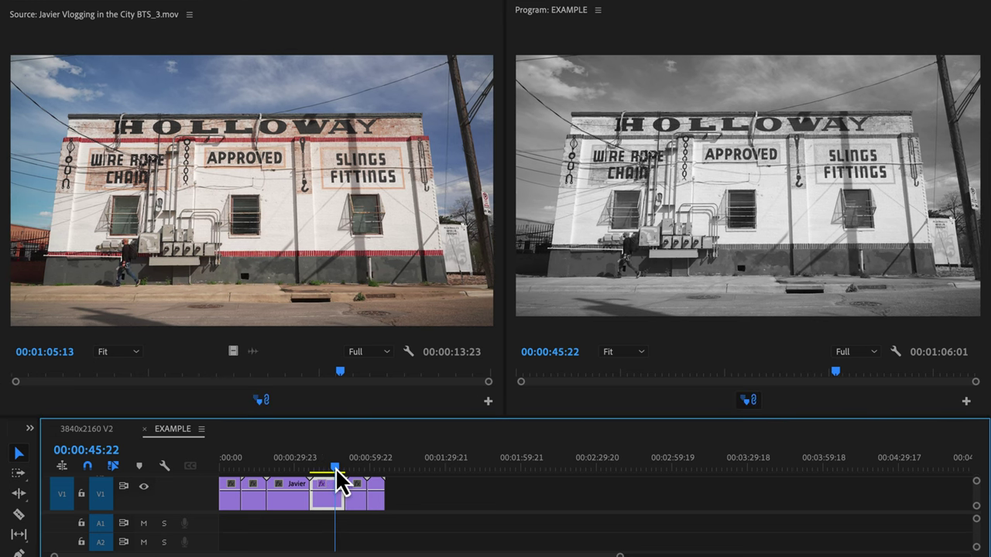